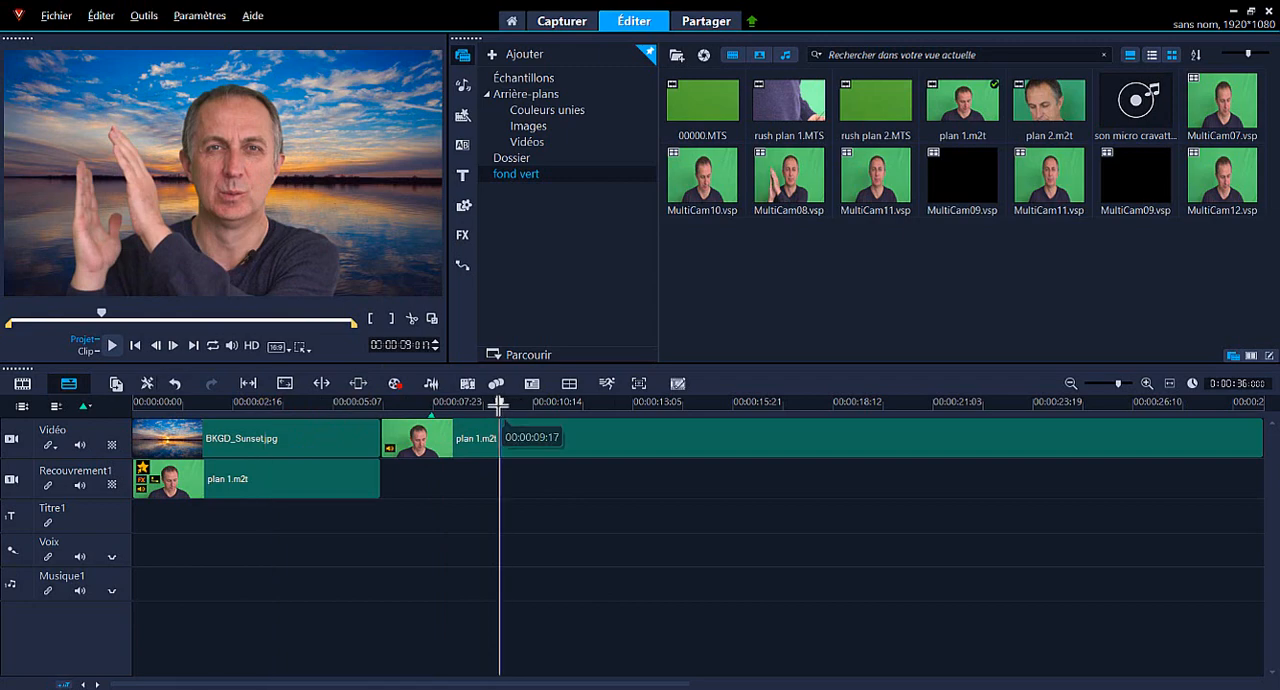
Delete the sunset image and both plan 1.m2t clips from the Vidéo and Recouvrement1 tracks.
click(266, 404)
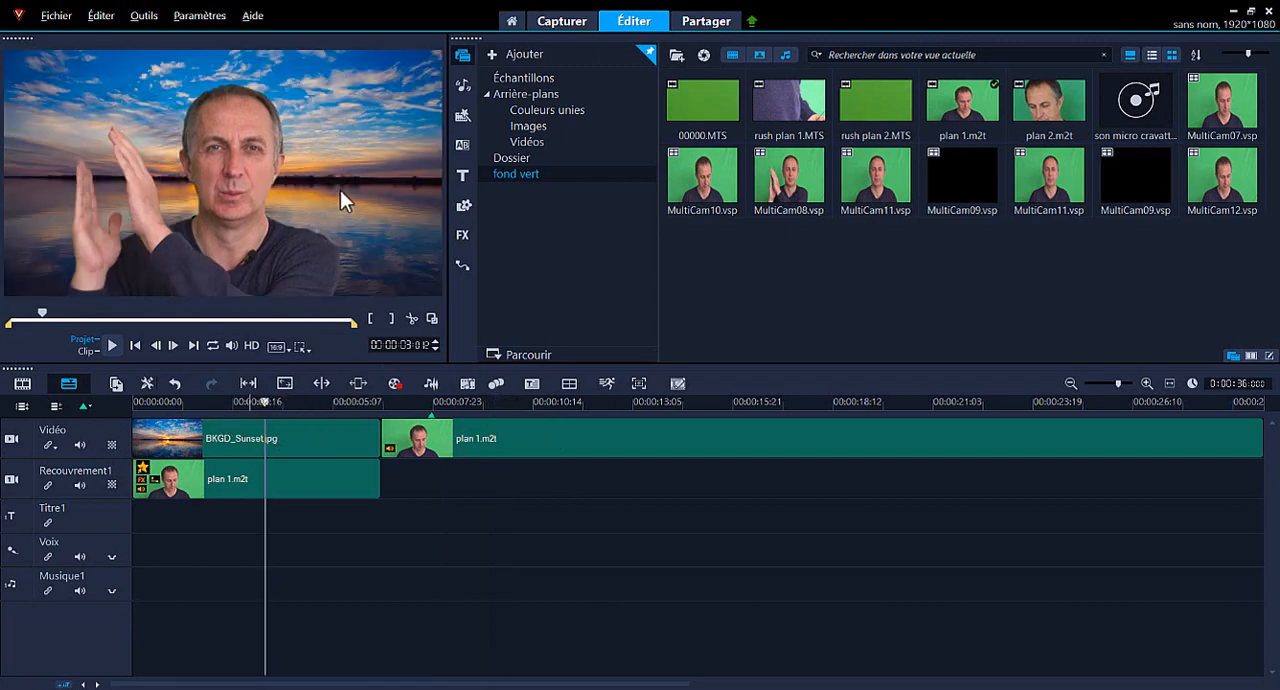
click(476, 403)
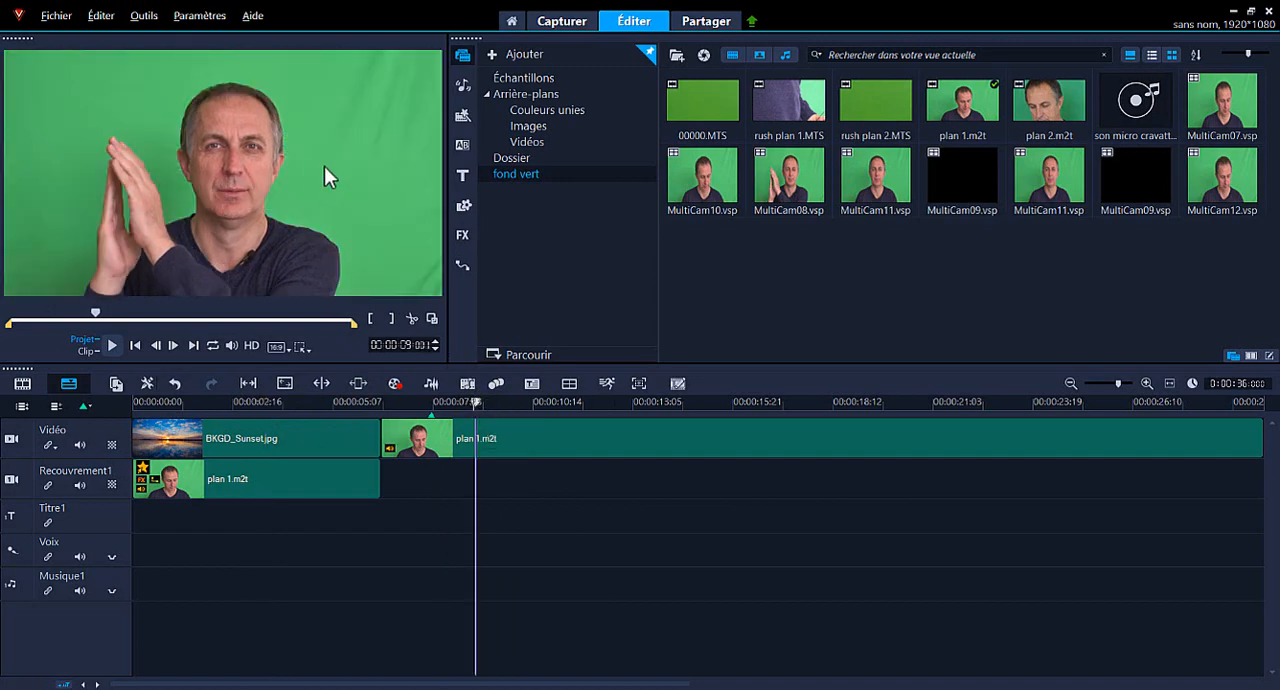
click(529, 446)
key(Delete)
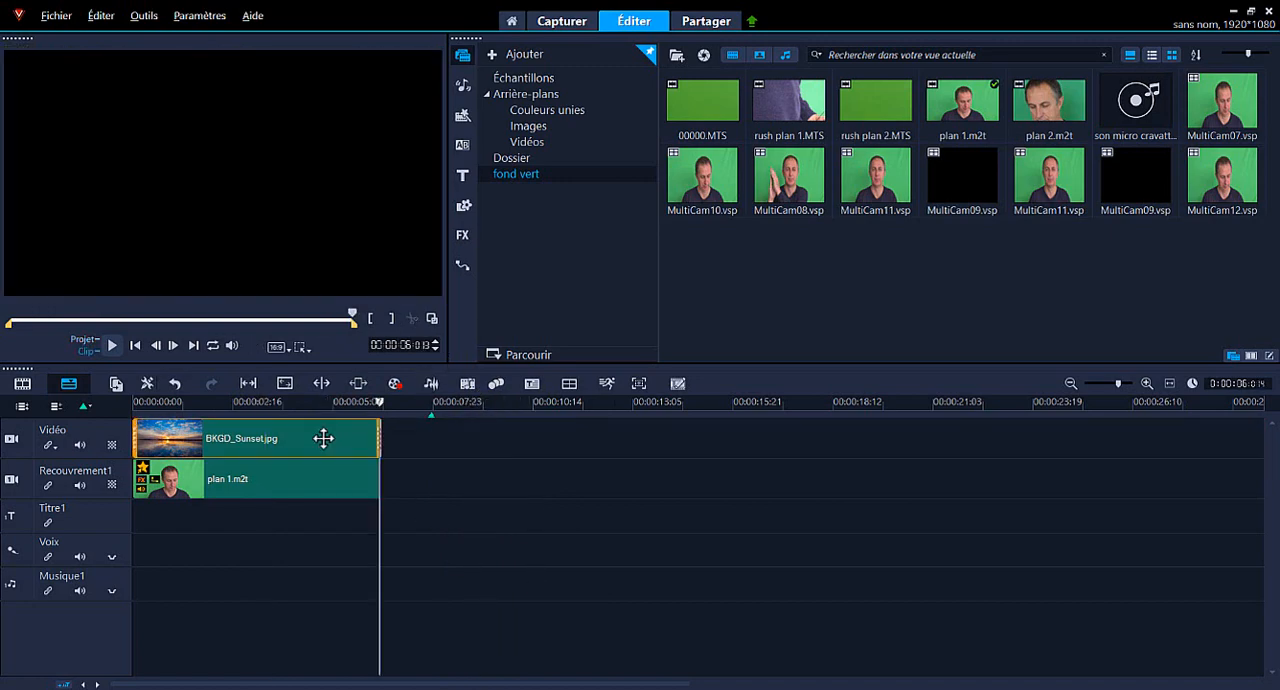
click(323, 437)
click(310, 489)
key(Delete)
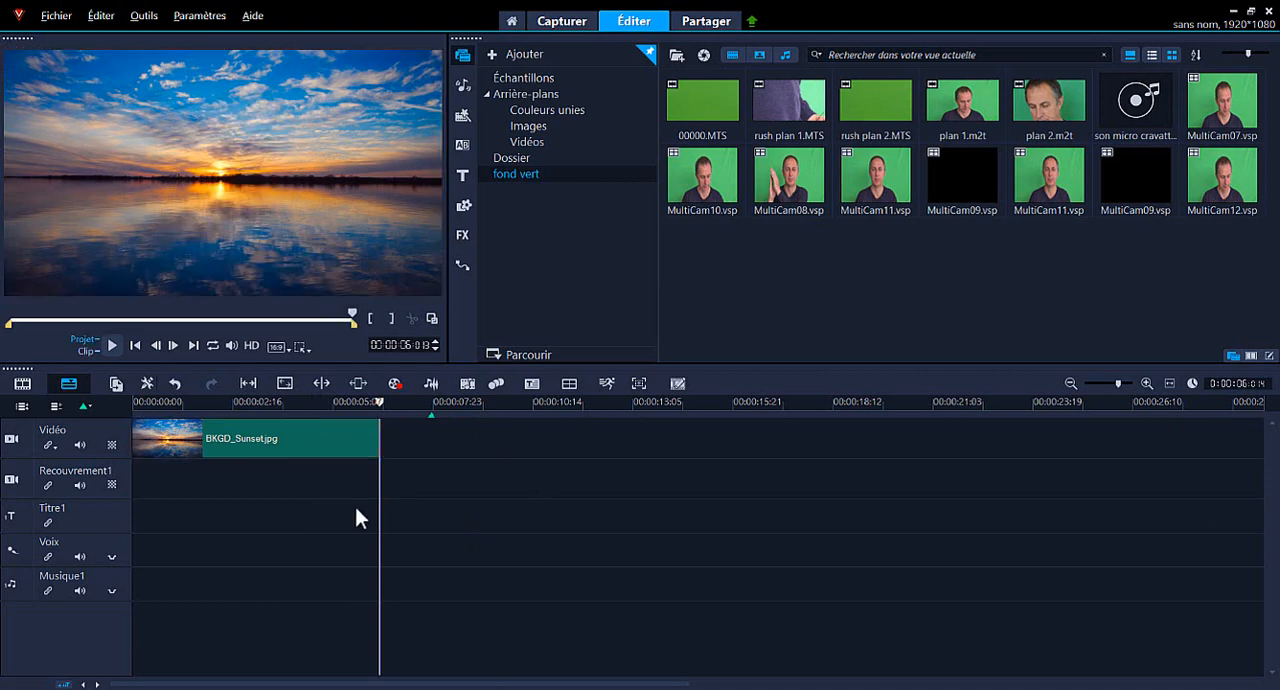
click(285, 443)
key(Delete)
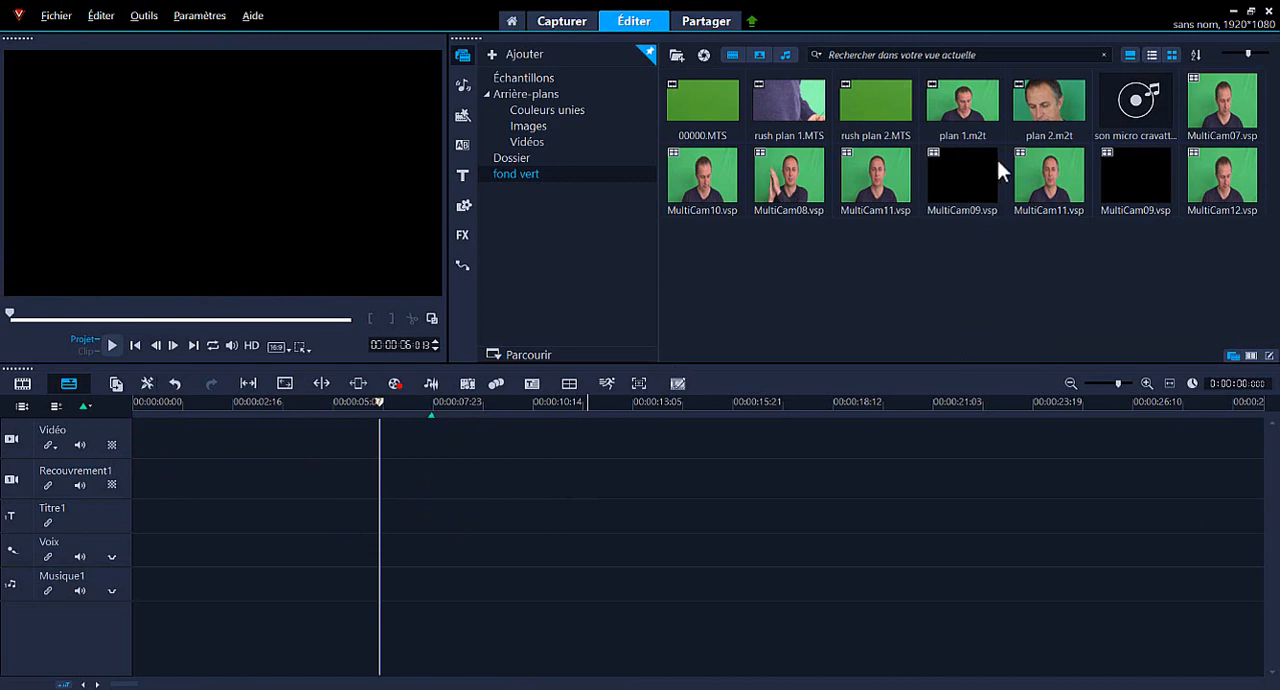
Place plan 1.m2t at the very start of the Recouvrement1 track and set it to its original size (Taille d'origine).
click(971, 108)
drag(973, 106, 178, 490)
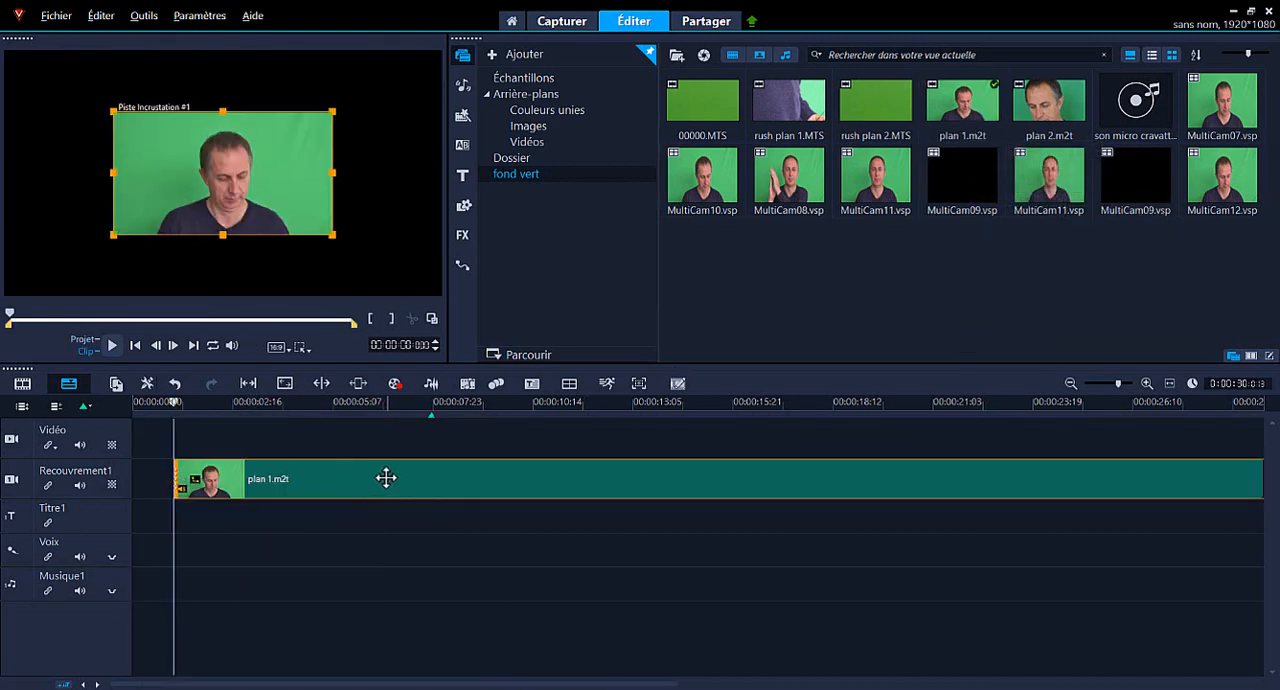
drag(383, 474, 302, 464)
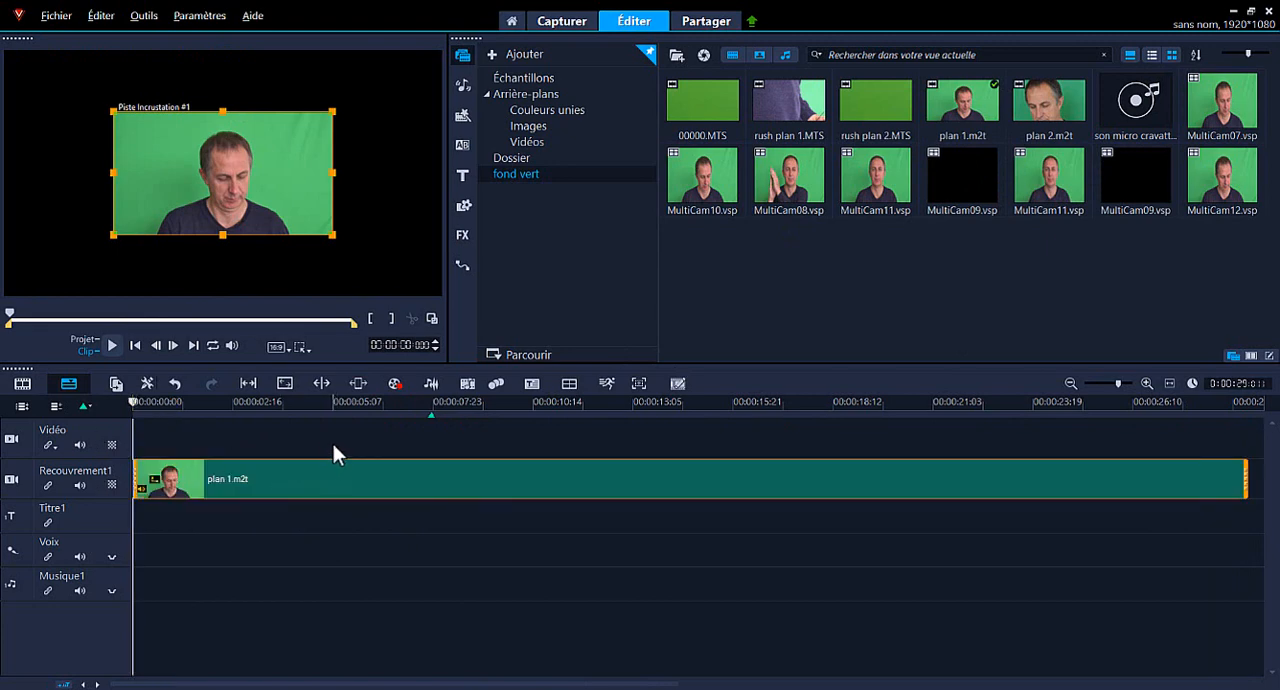
right_click(231, 164)
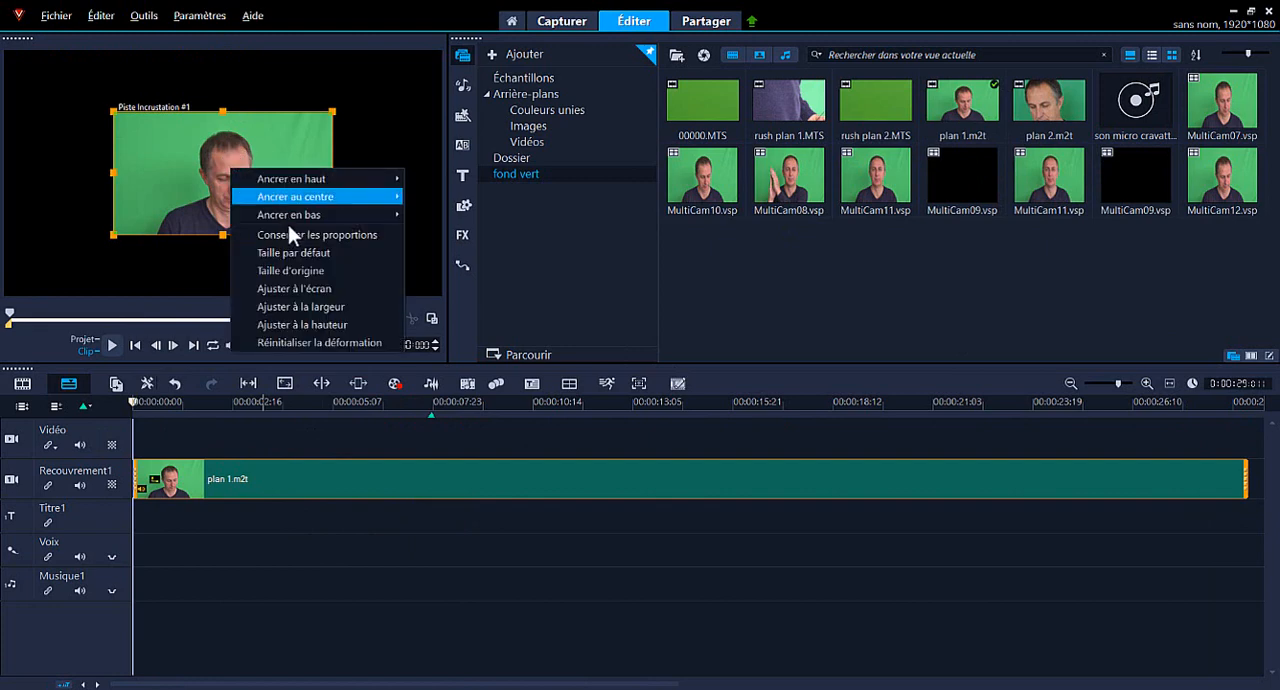
click(283, 271)
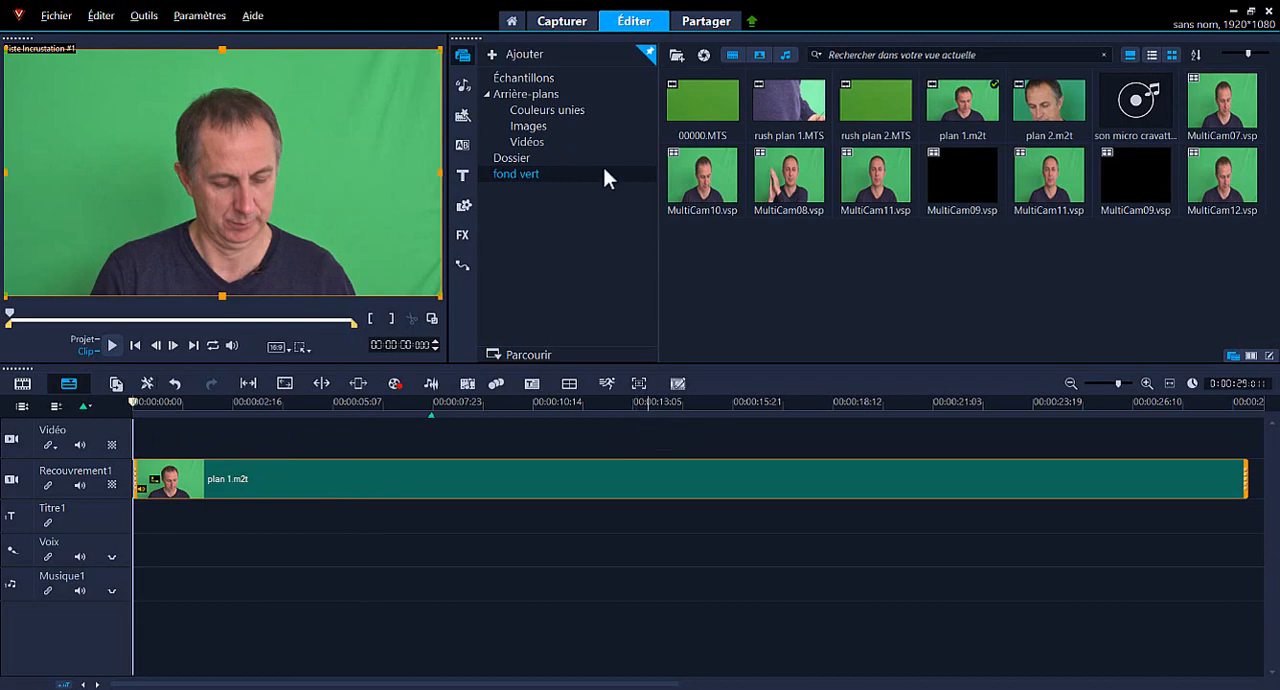
Add the background image BKGD_Sunset.jpg to the Vidéo track and extend it to the end of the plan 1.m2t clip.
click(533, 127)
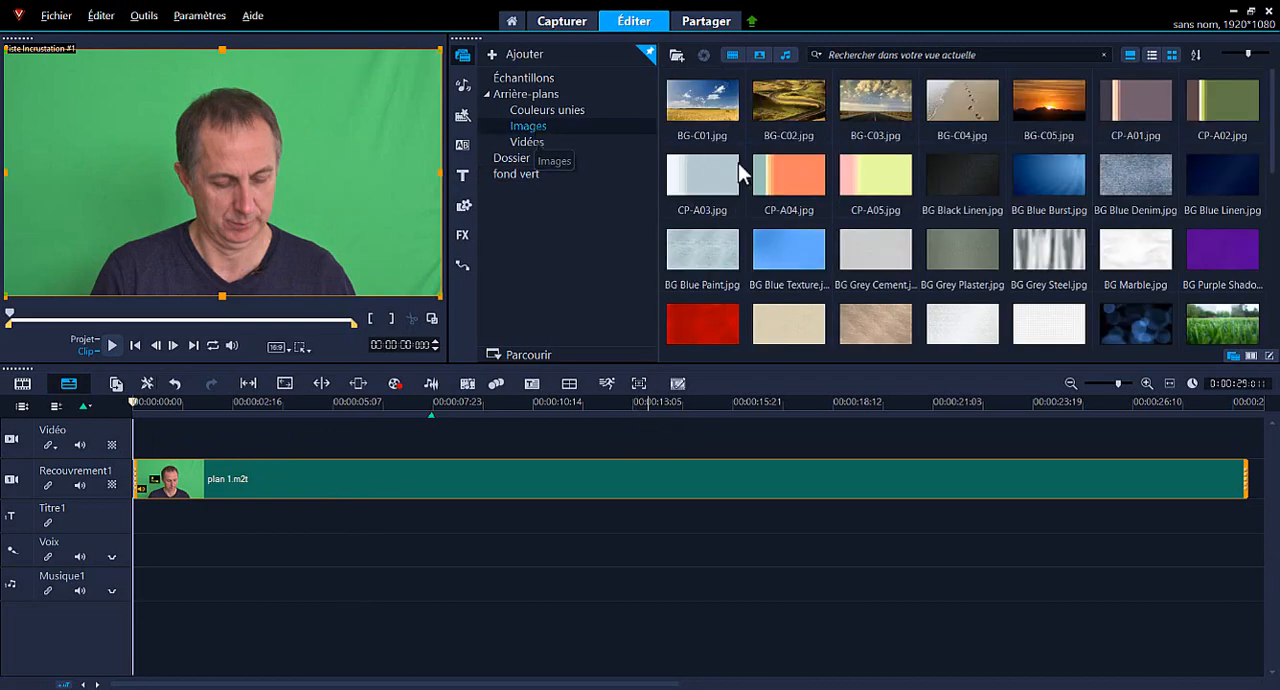
scroll(895, 255, down, 3)
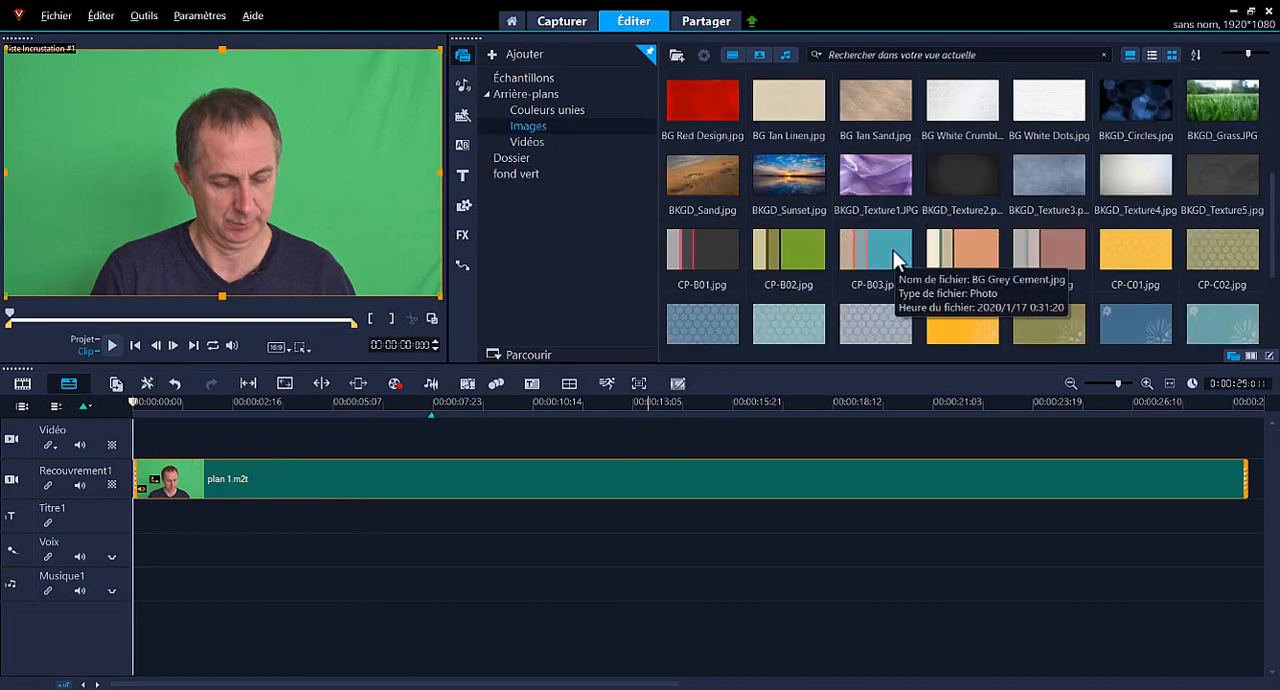
click(795, 203)
drag(800, 163, 1218, 430)
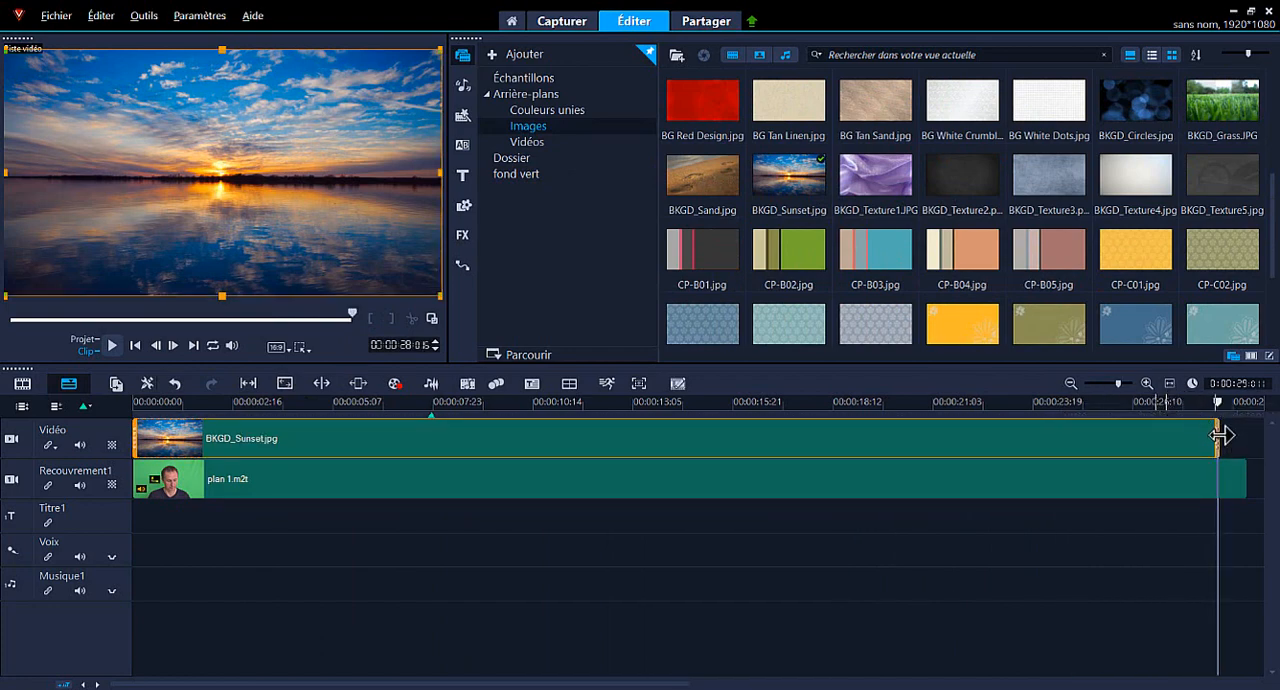
drag(1218, 432, 1245, 437)
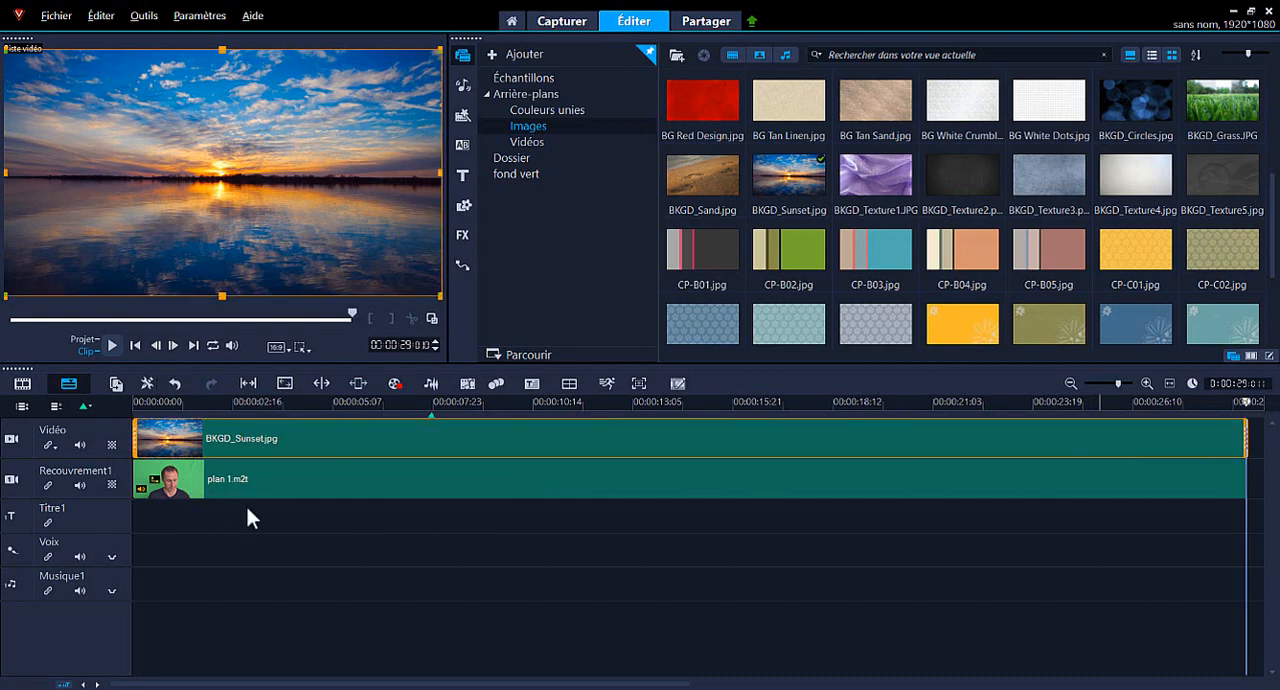
Enable the chroma key (Clé chromatique) on the plan 1.m2t overlay clip and set Similitude to 72.
click(202, 481)
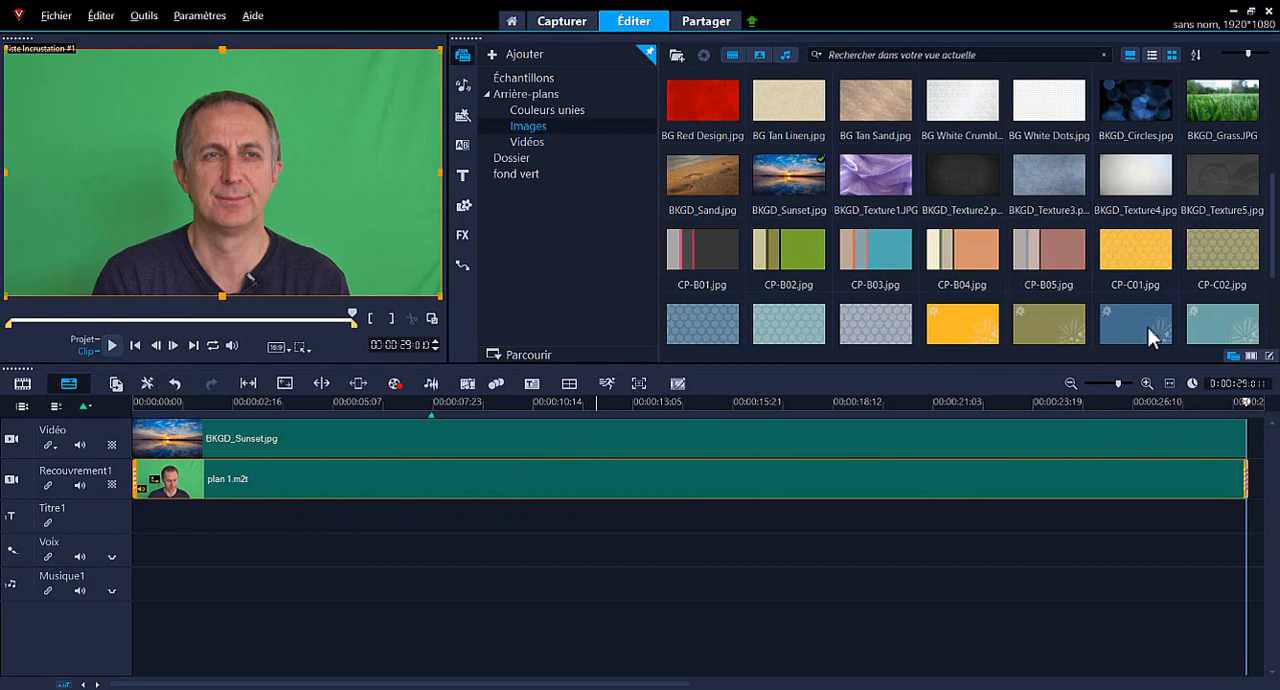
click(1270, 357)
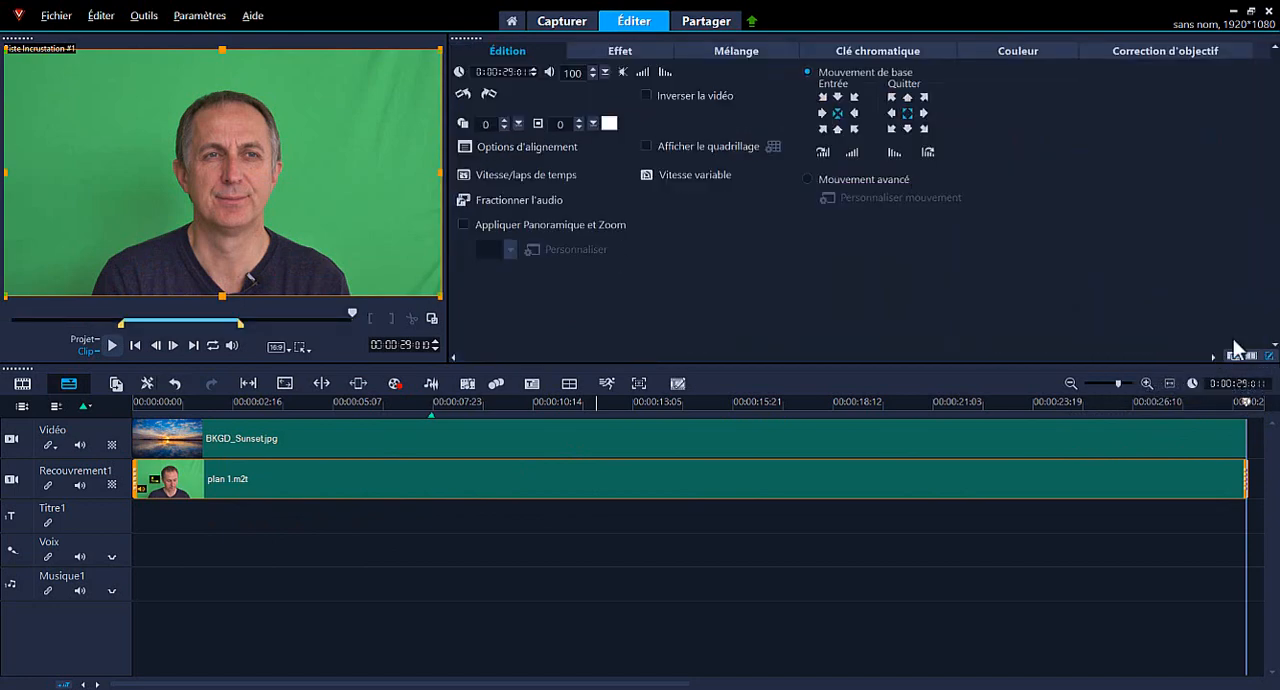
click(867, 51)
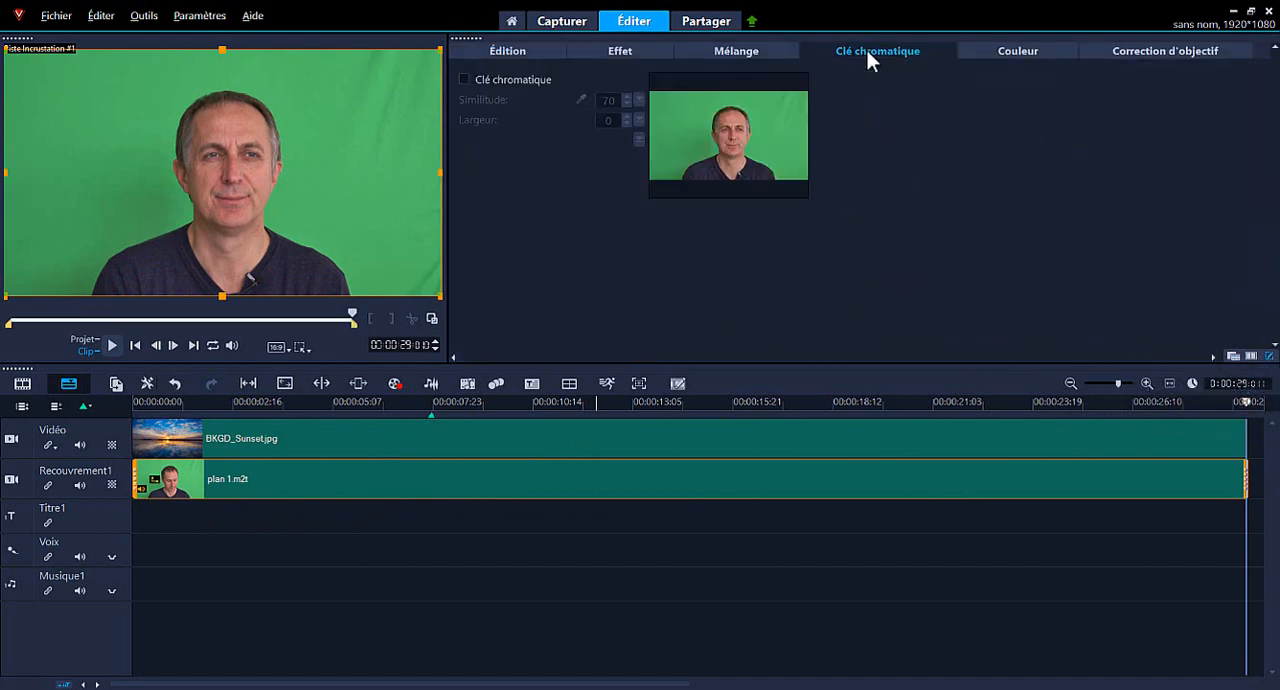
click(464, 79)
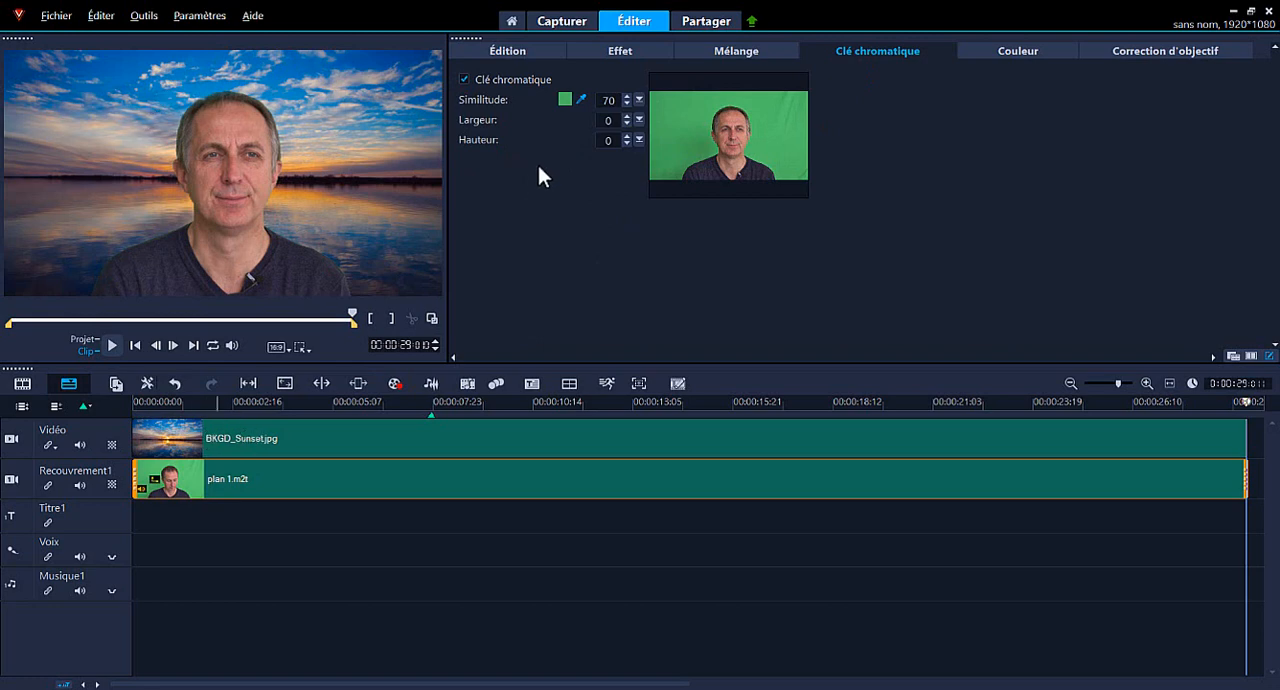
click(638, 100)
mouse_move(640, 109)
mouse_down()
mouse_move(608, 114)
mouse_move(655, 115)
mouse_move(625, 114)
mouse_move(640, 117)
mouse_up()
Try out the Largeur crop on the overlay clip's chroma key and reset it to 0.
click(639, 120)
mouse_move(643, 135)
mouse_down()
mouse_move(697, 136)
mouse_move(668, 137)
mouse_up()
scroll(627, 123, down, 7)
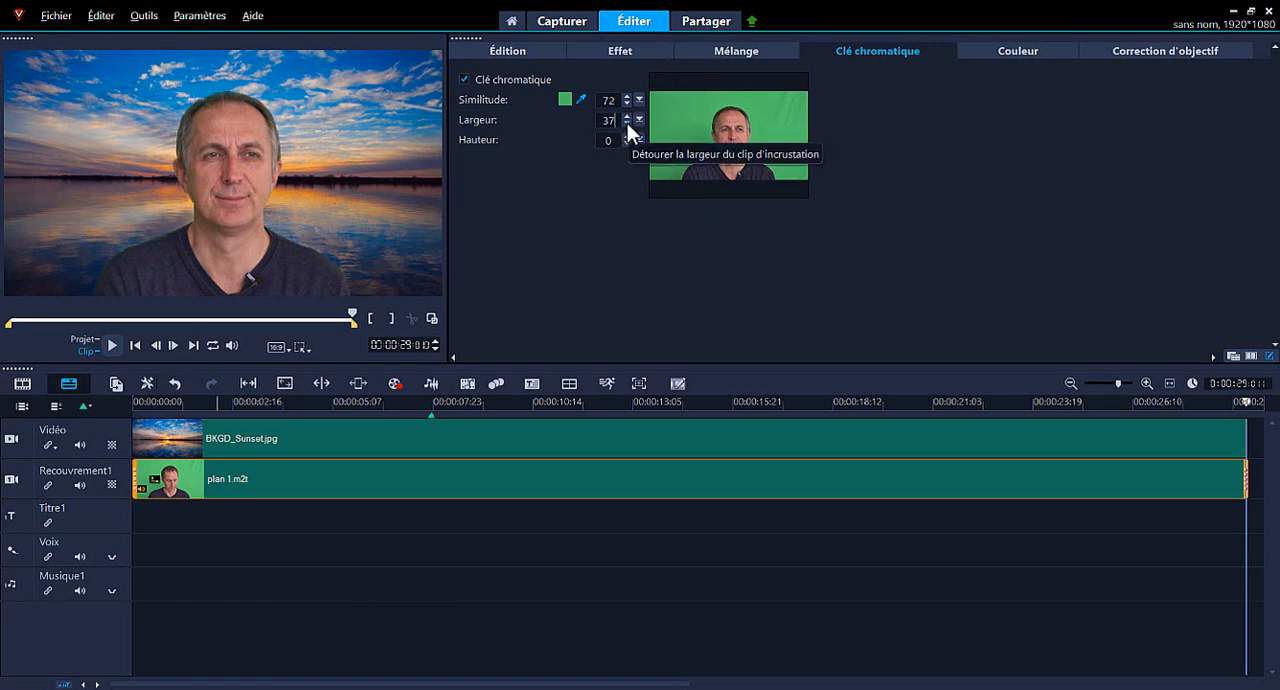
scroll(627, 122, down, 4)
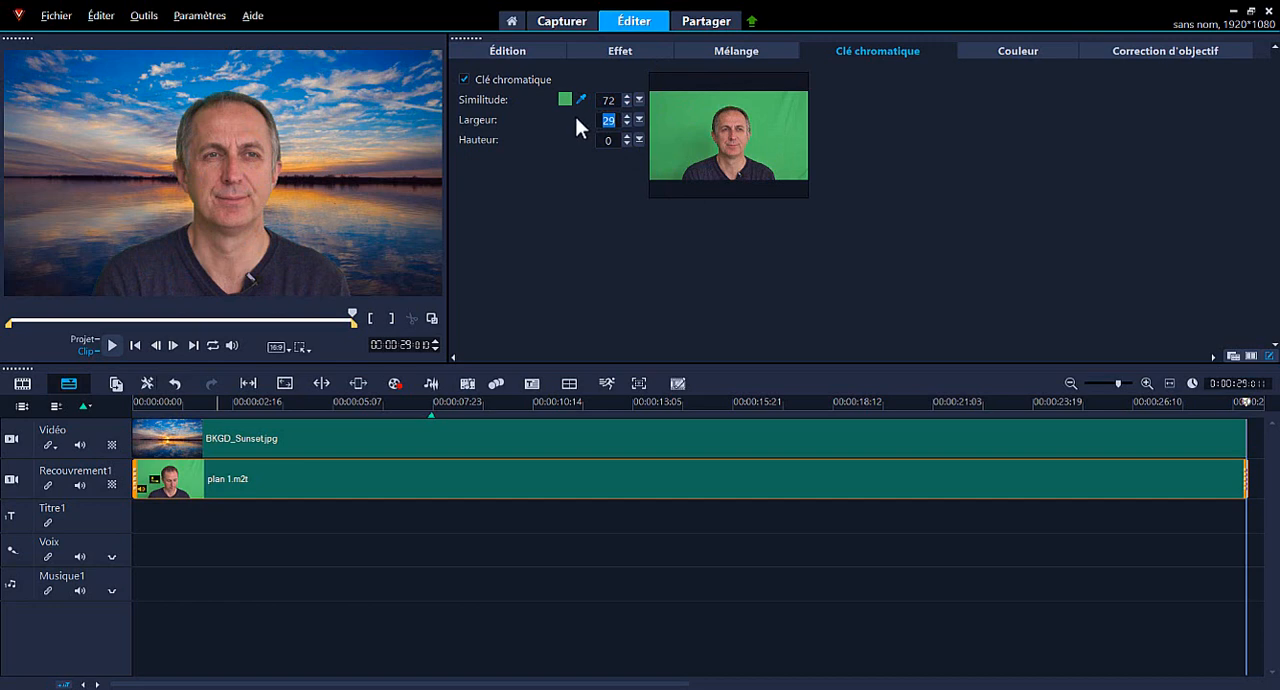
text(0)
Find the Chroma Key Pro filter by searching the effects for "key", apply it to the plan 1.m2t overlay clip, and clear the search.
click(1234, 356)
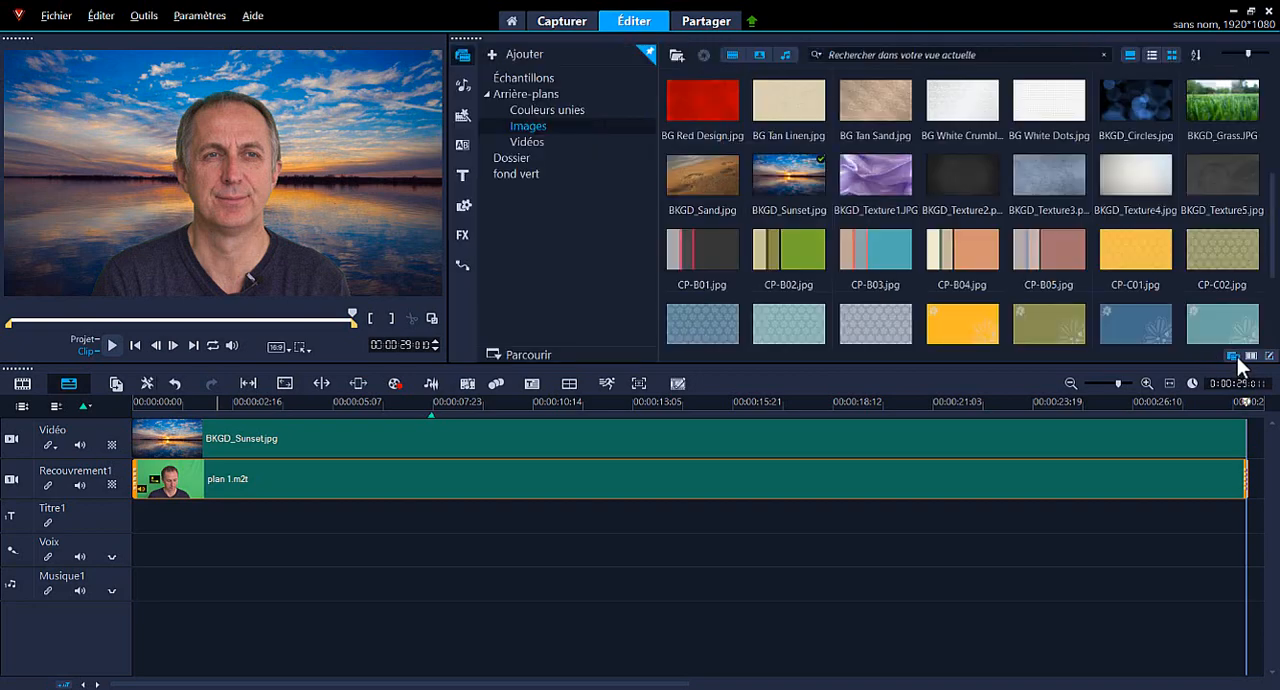
click(460, 235)
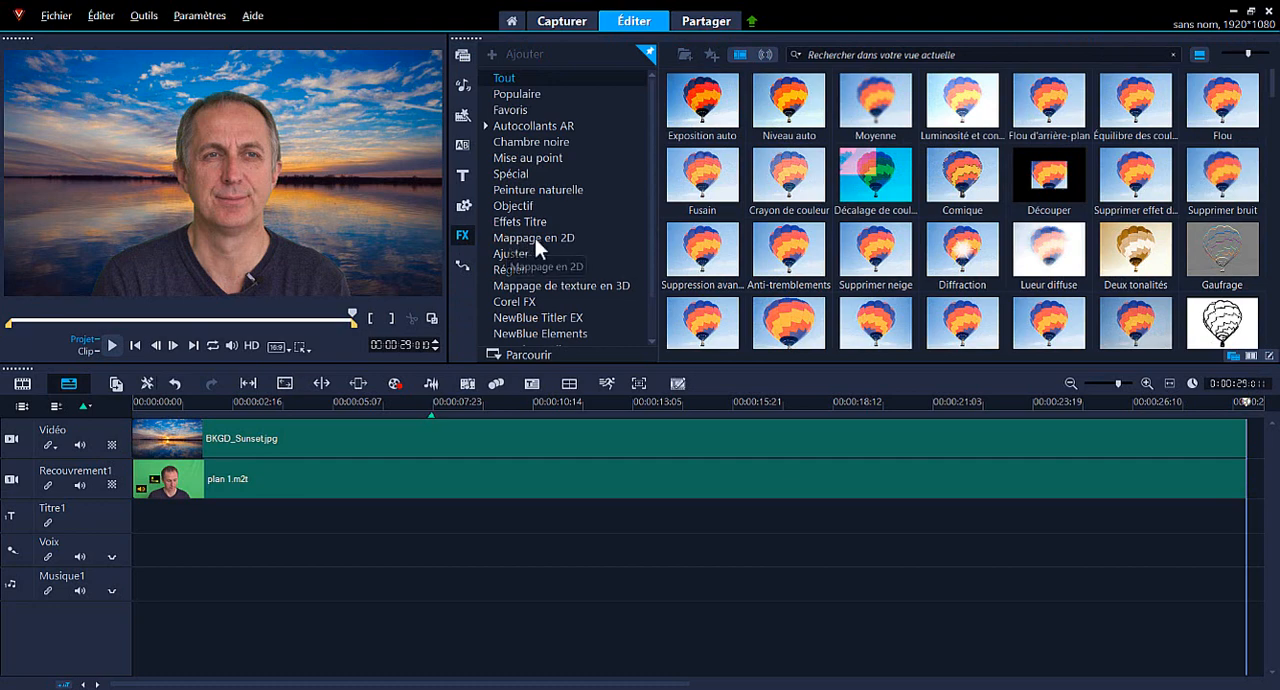
click(866, 54)
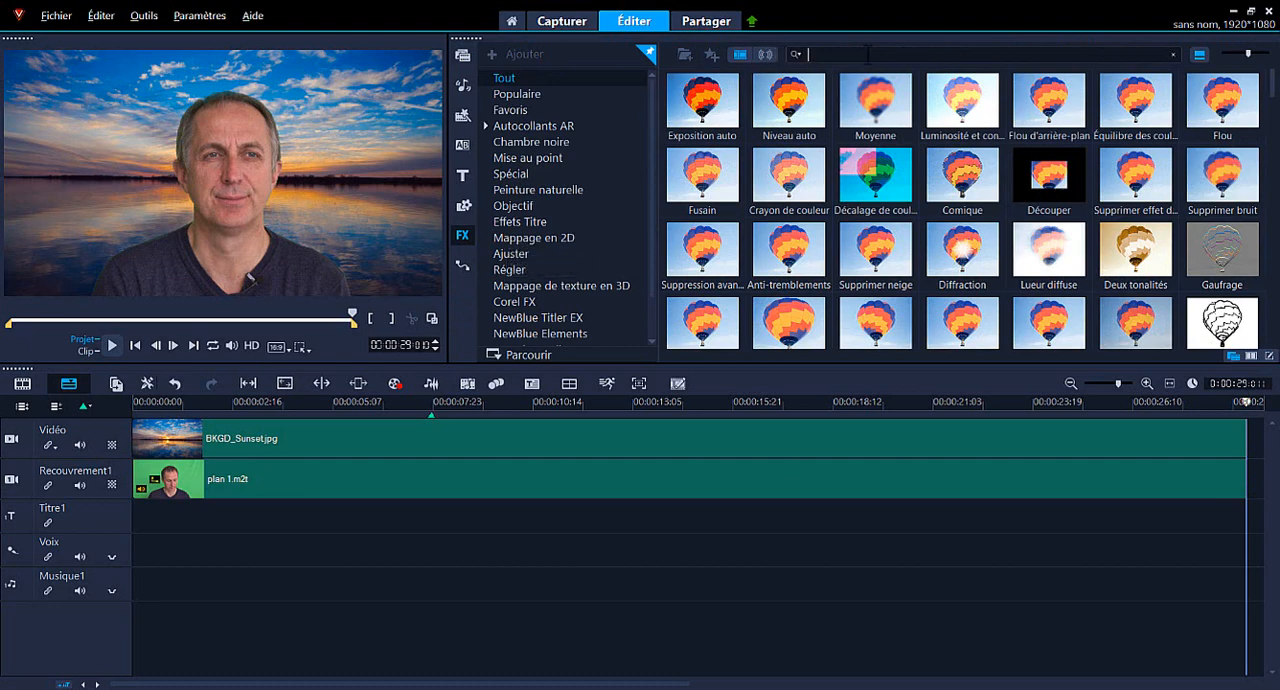
text(ke)
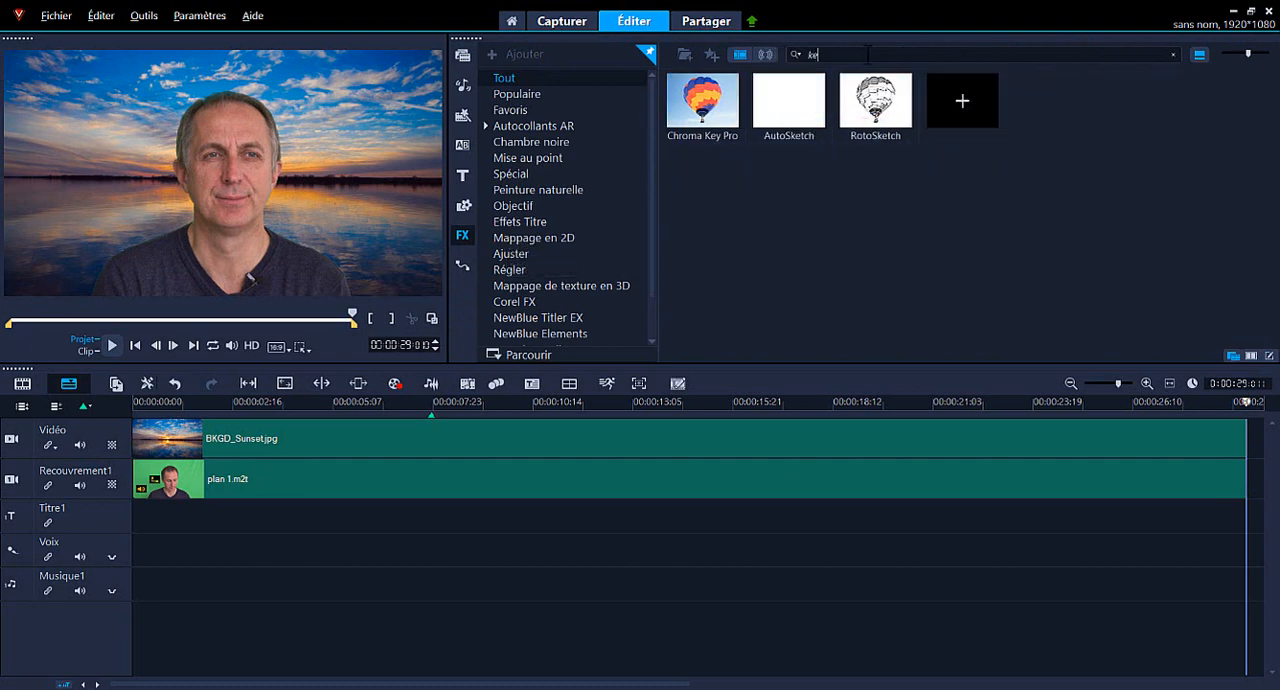
text(y)
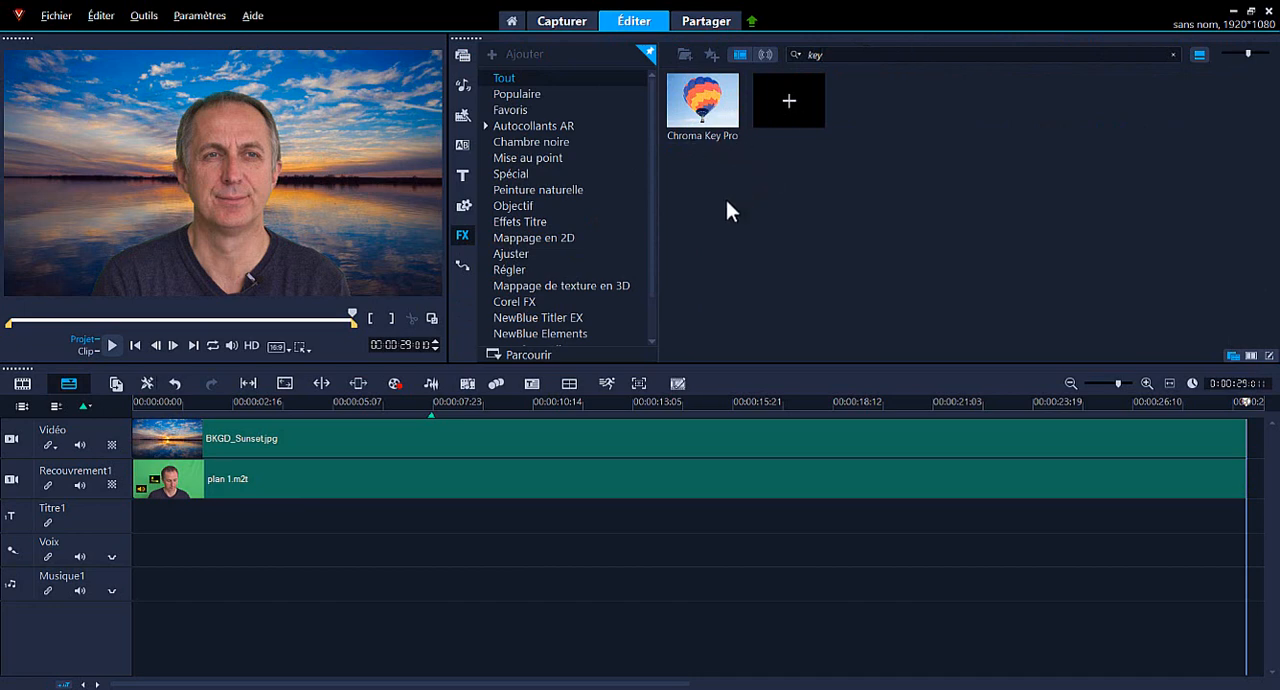
click(708, 112)
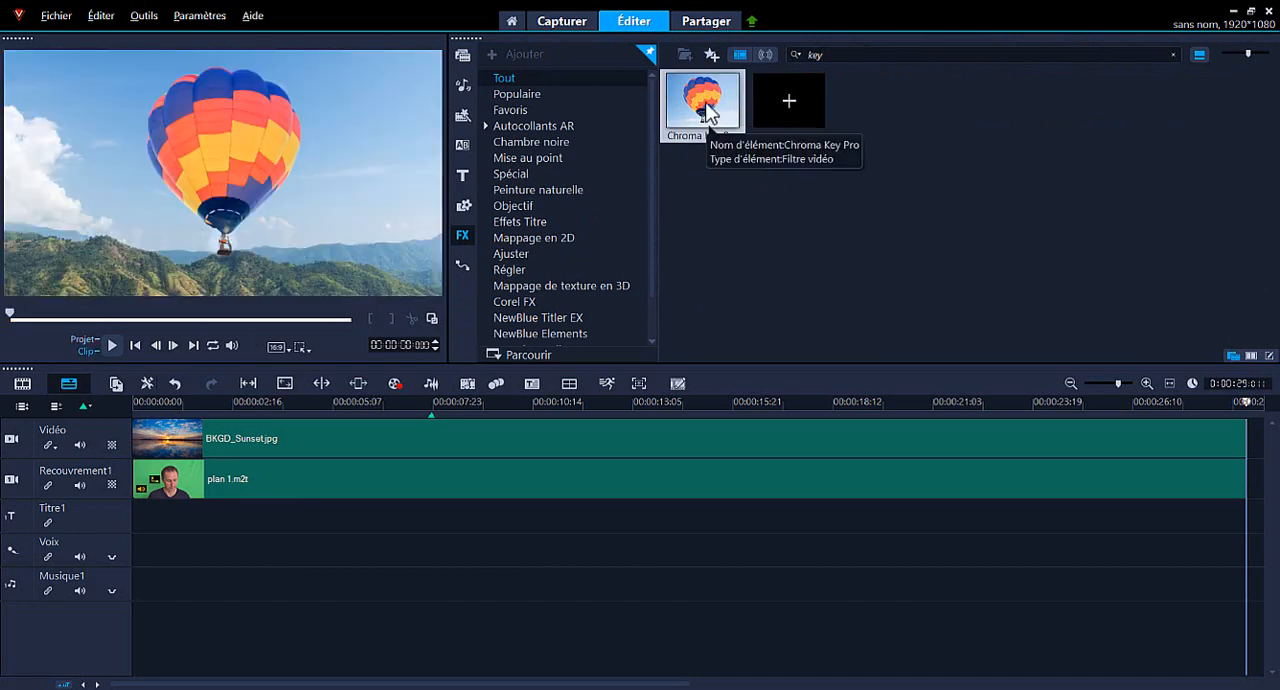
drag(706, 104, 248, 488)
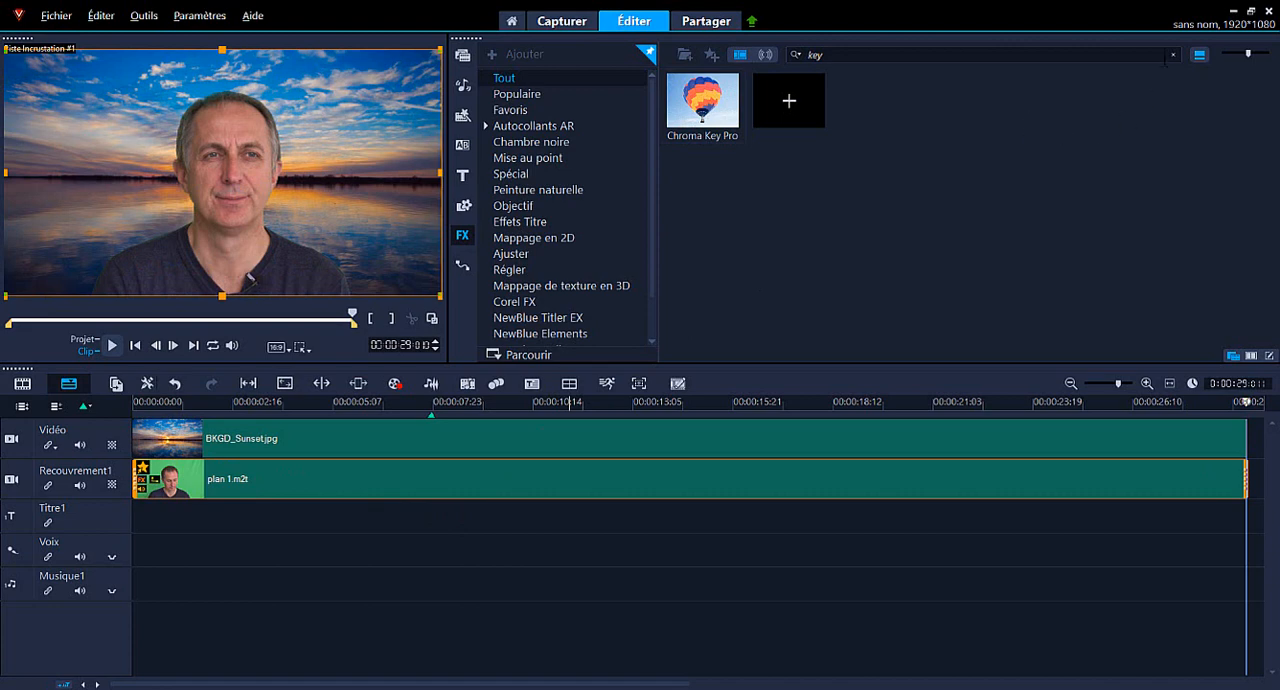
click(1172, 55)
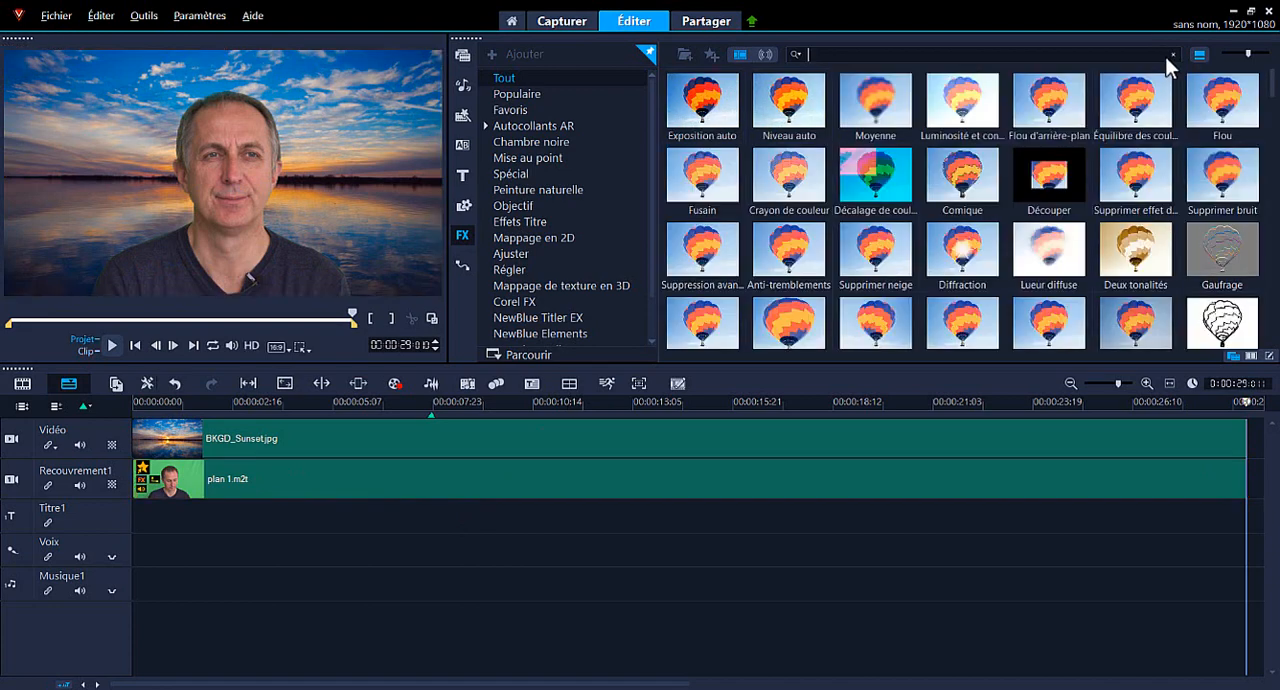
Open the effect settings of the plan 1.m2t overlay clip and toggle its Chroma Key Pro filter off and back on.
click(300, 482)
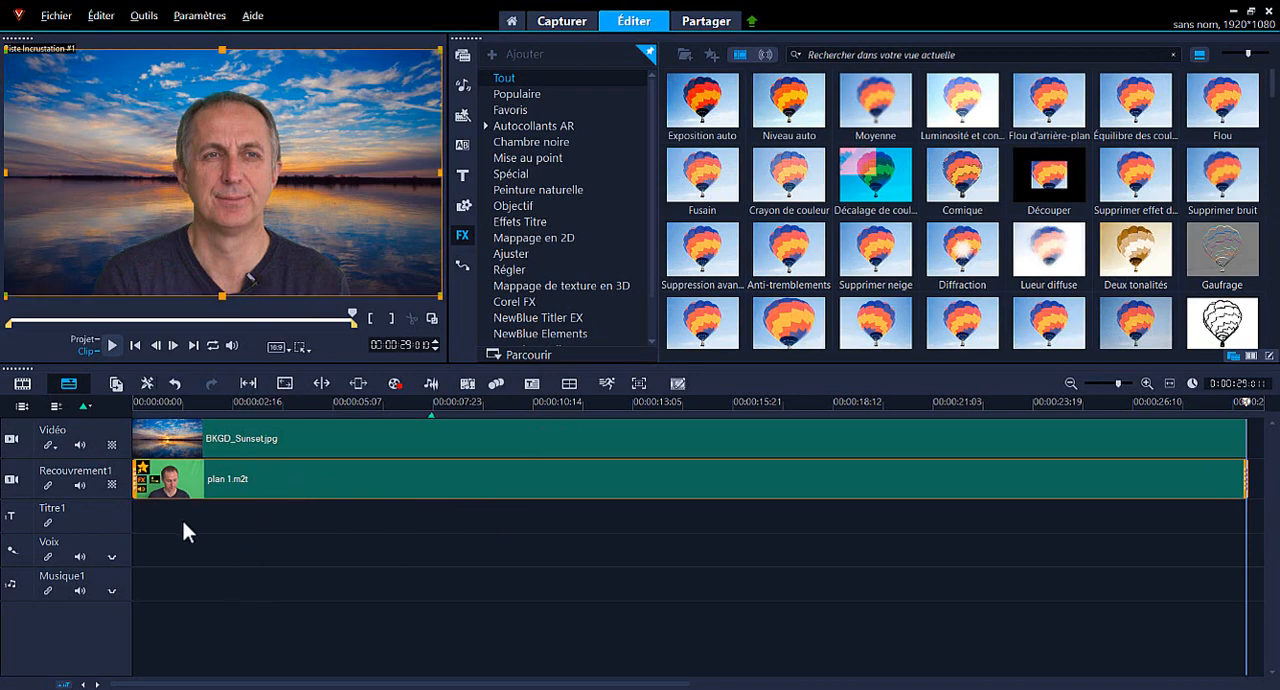
double_click(141, 481)
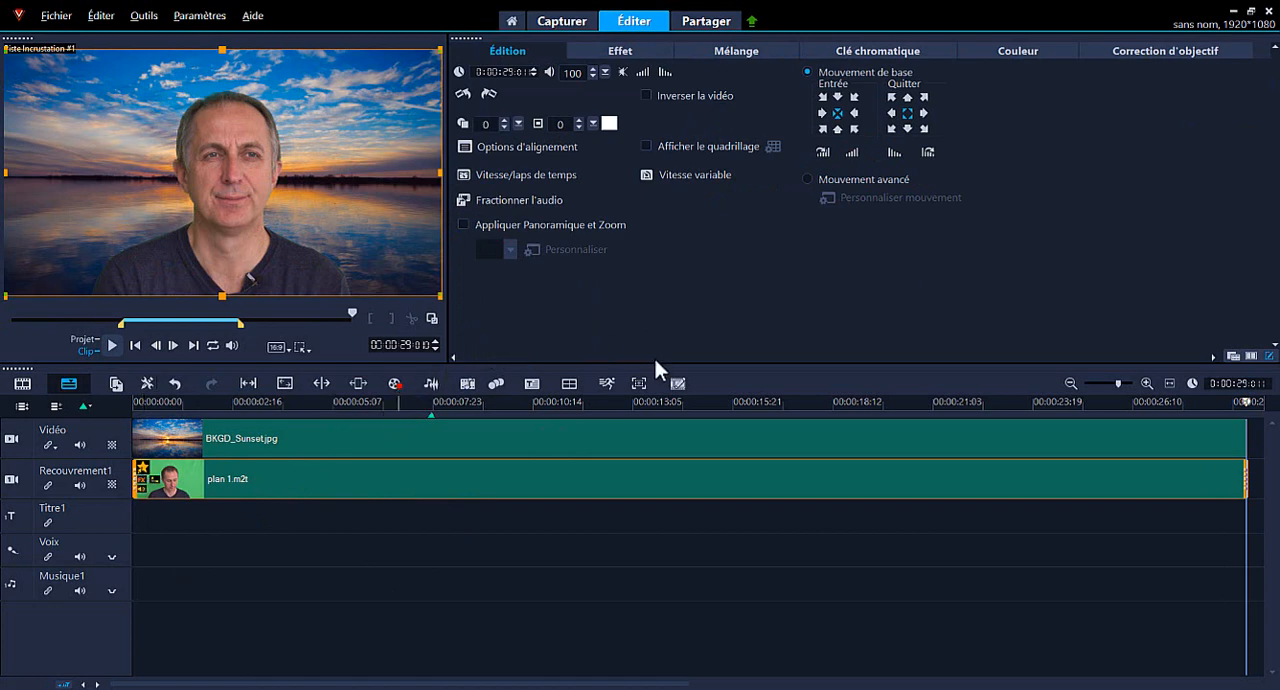
click(620, 52)
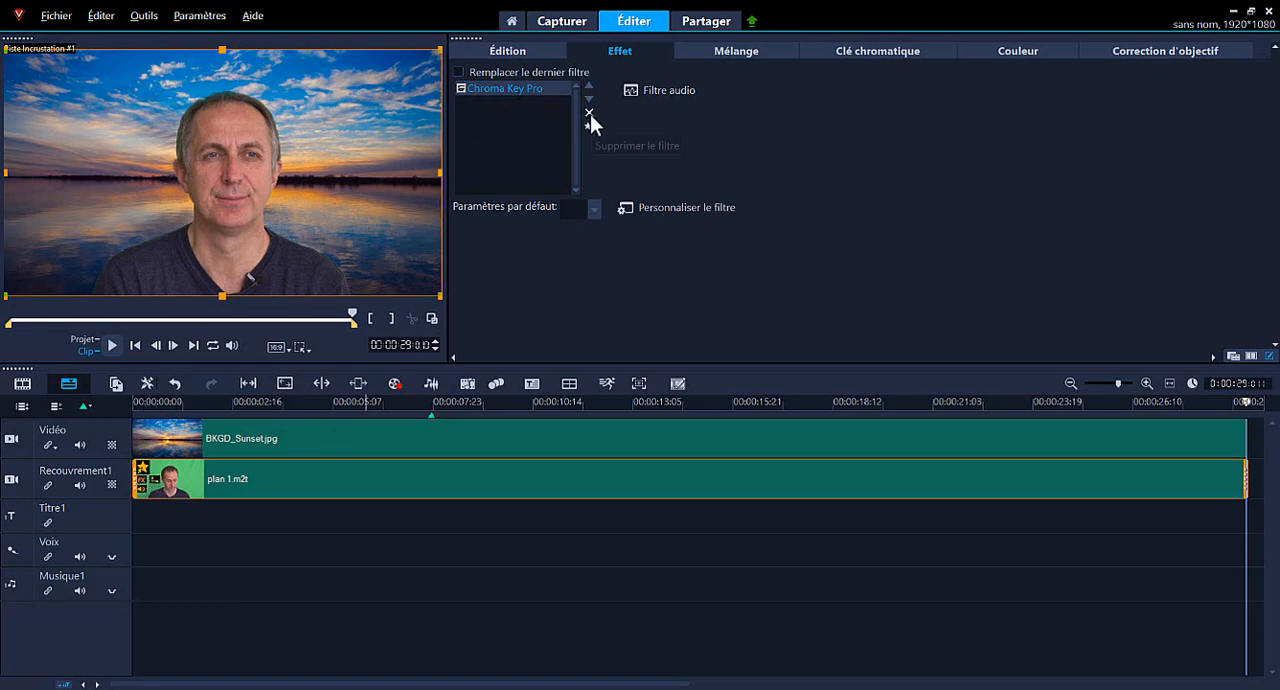
click(461, 88)
click(462, 88)
click(462, 89)
click(462, 89)
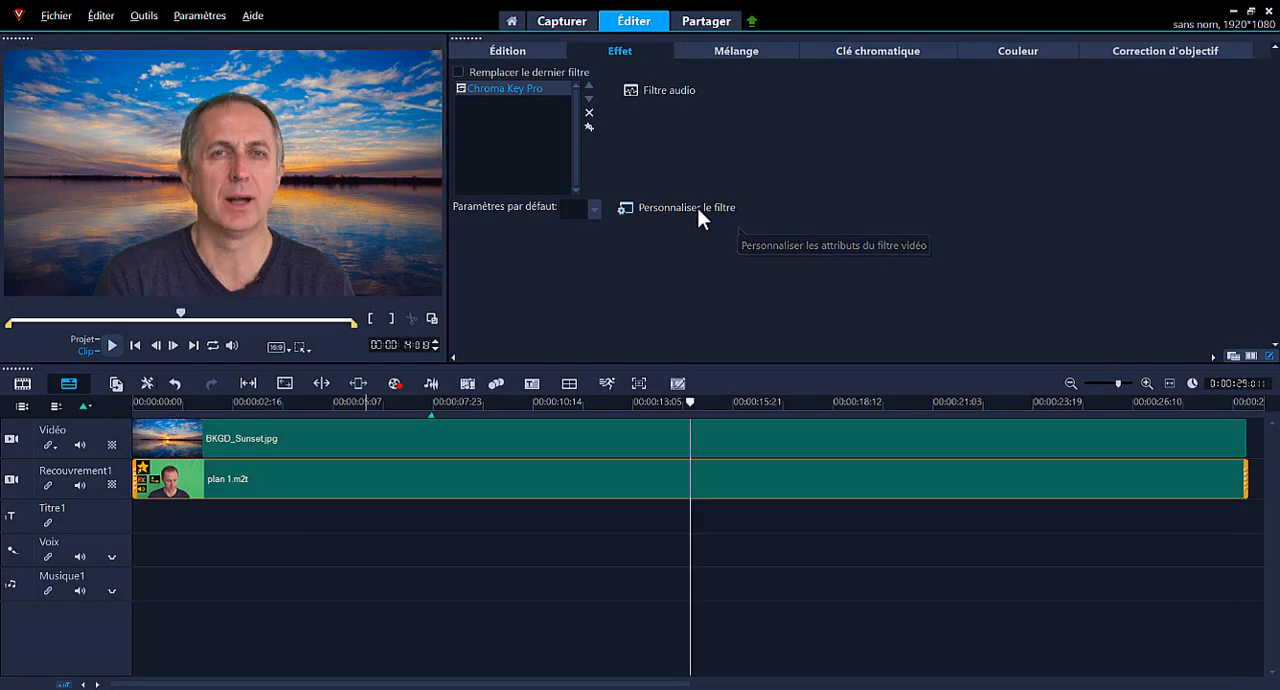
Customize the Chroma Key Pro filter with the Green Key preset and sample the key color from the dark green backdrop beside the man's shoulder.
click(697, 208)
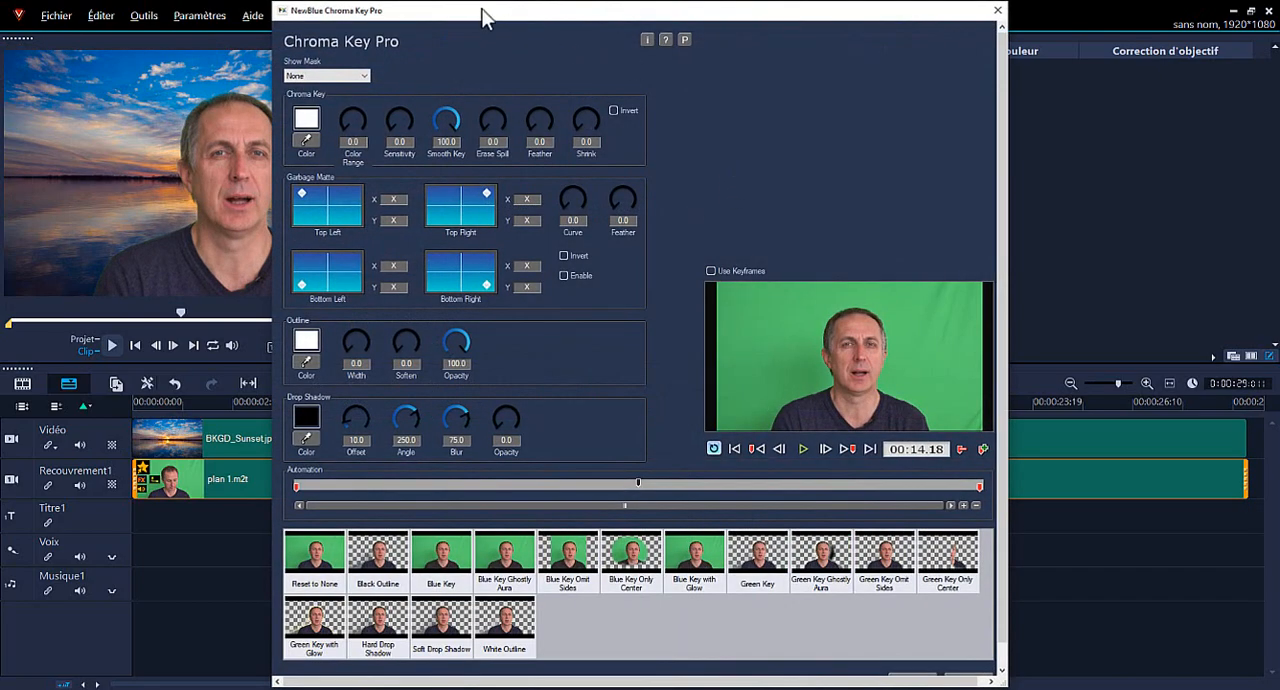
drag(483, 18, 705, 27)
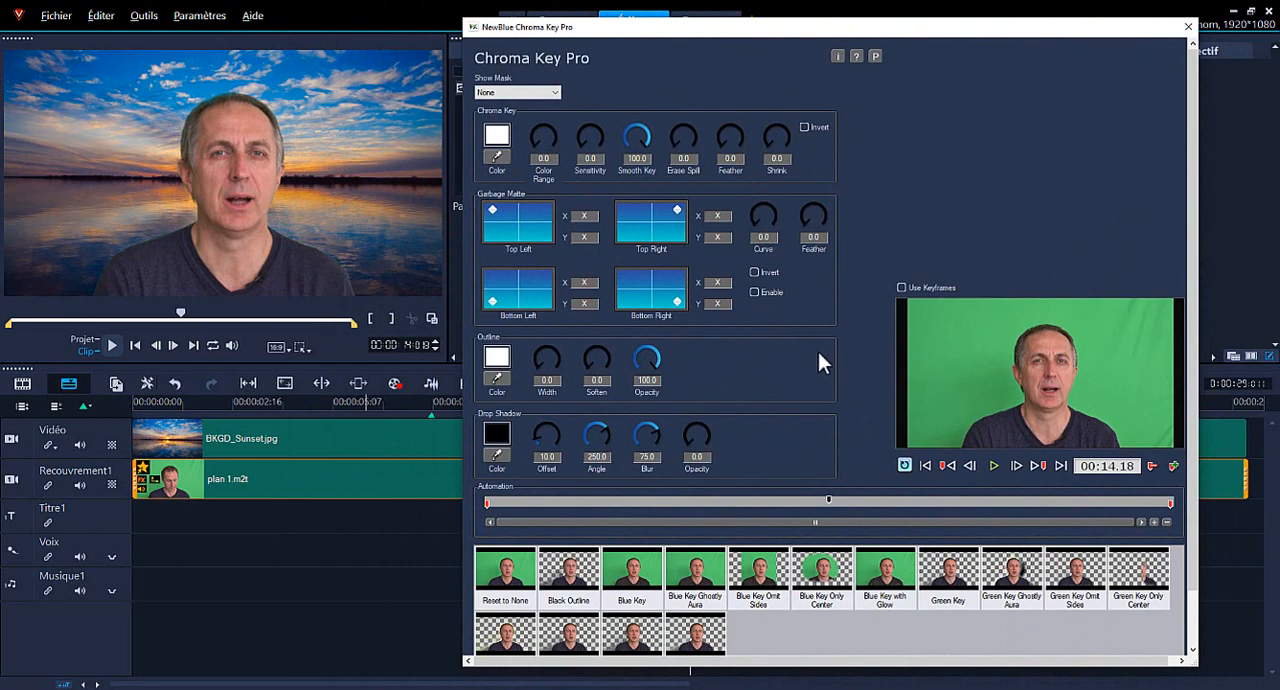
click(948, 585)
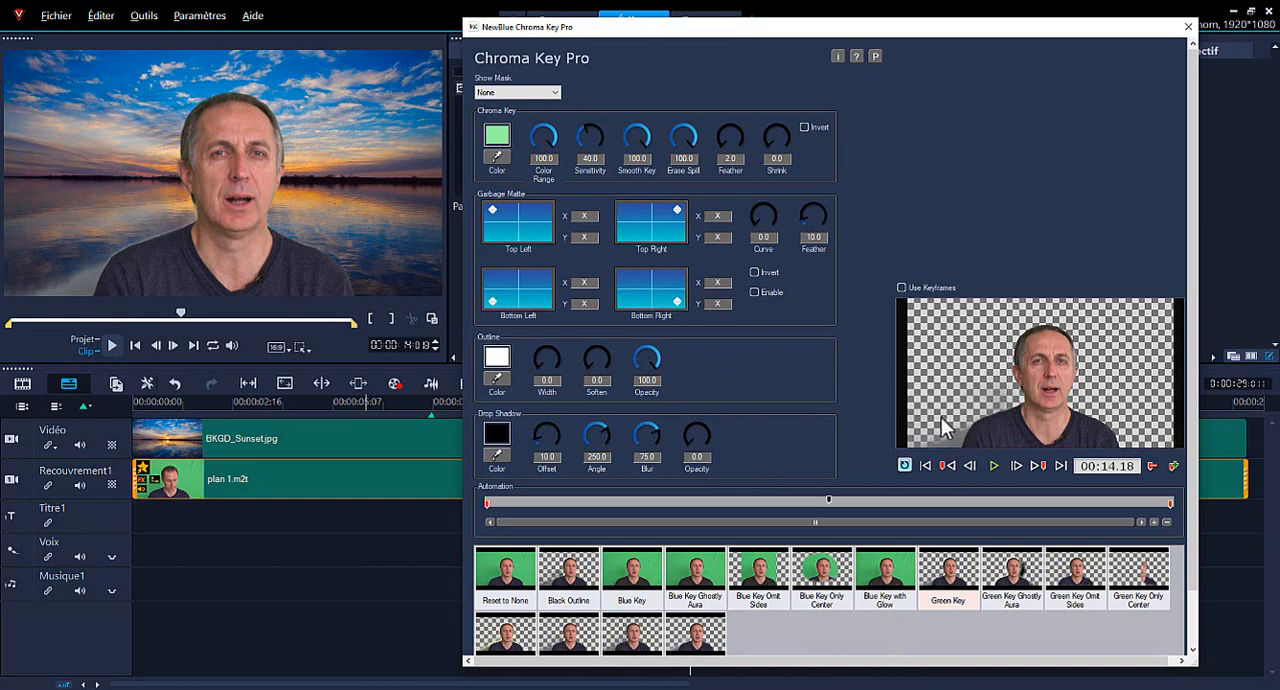
click(496, 155)
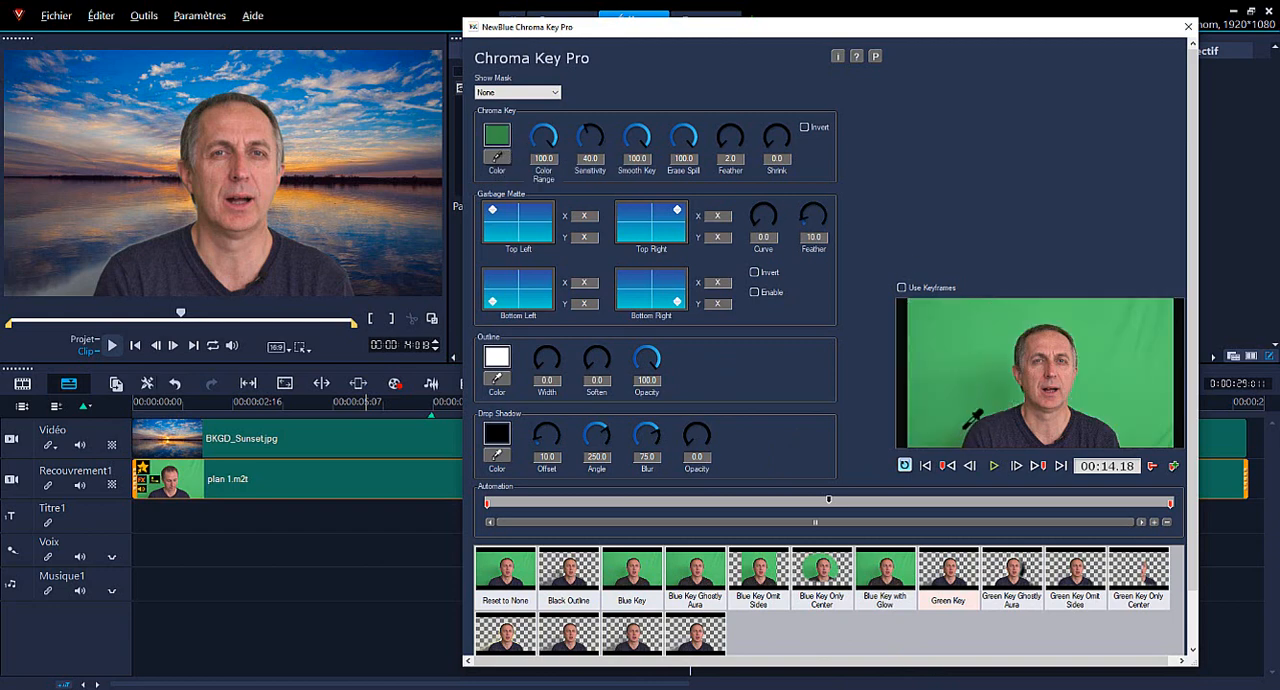
click(957, 438)
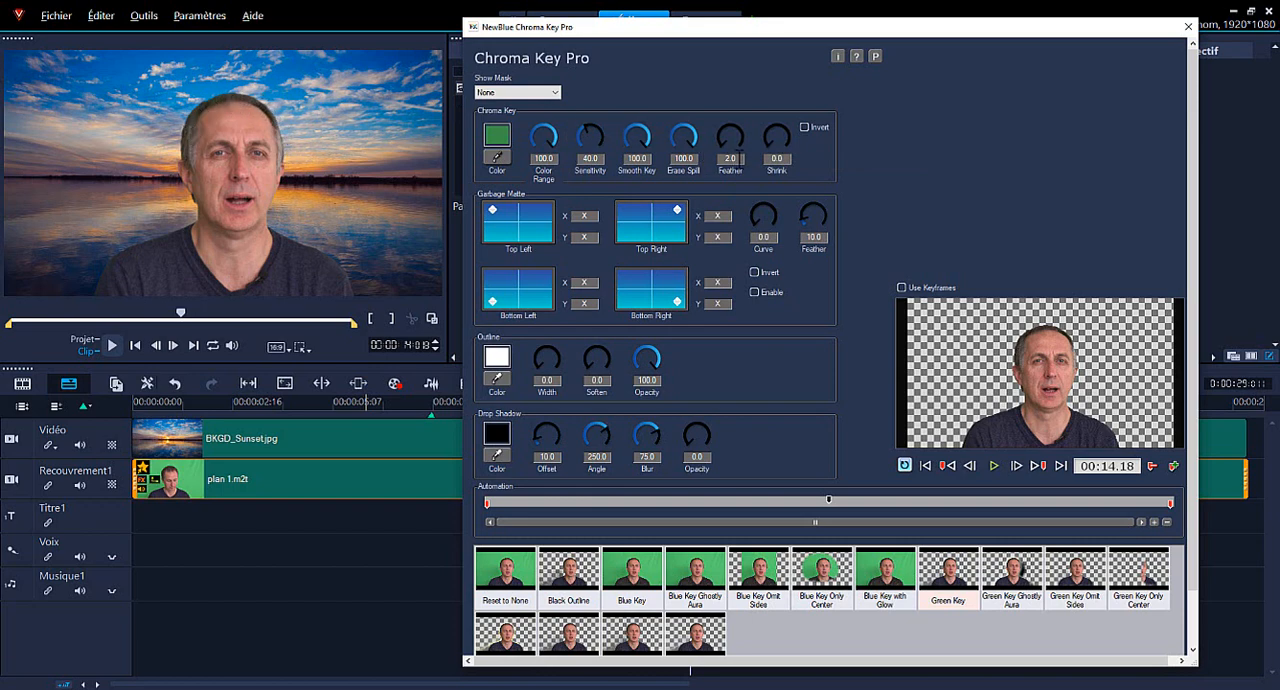
Try a Feather value of 10 for the green key in the Chroma Key Pro filter.
click(738, 158)
key(Return)
click(728, 158)
text(10)
key(Return)
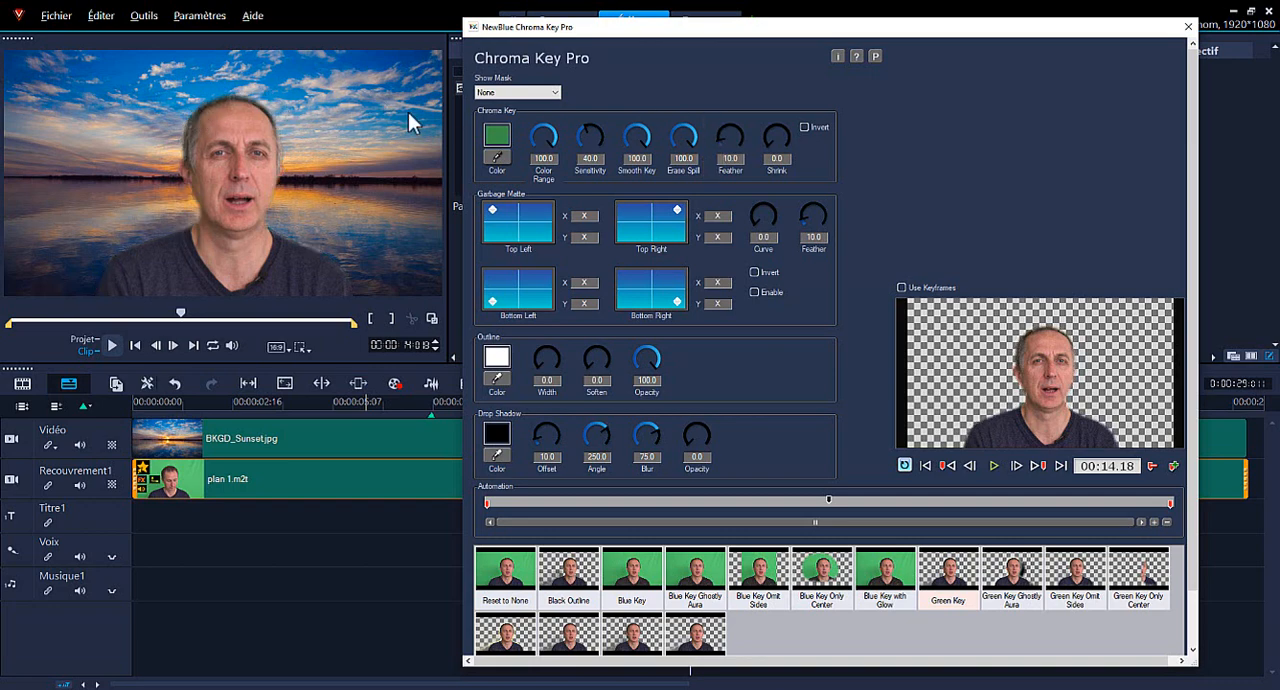
Set the Feather of the green key to 3.
click(738, 157)
text(3)
key(Return)
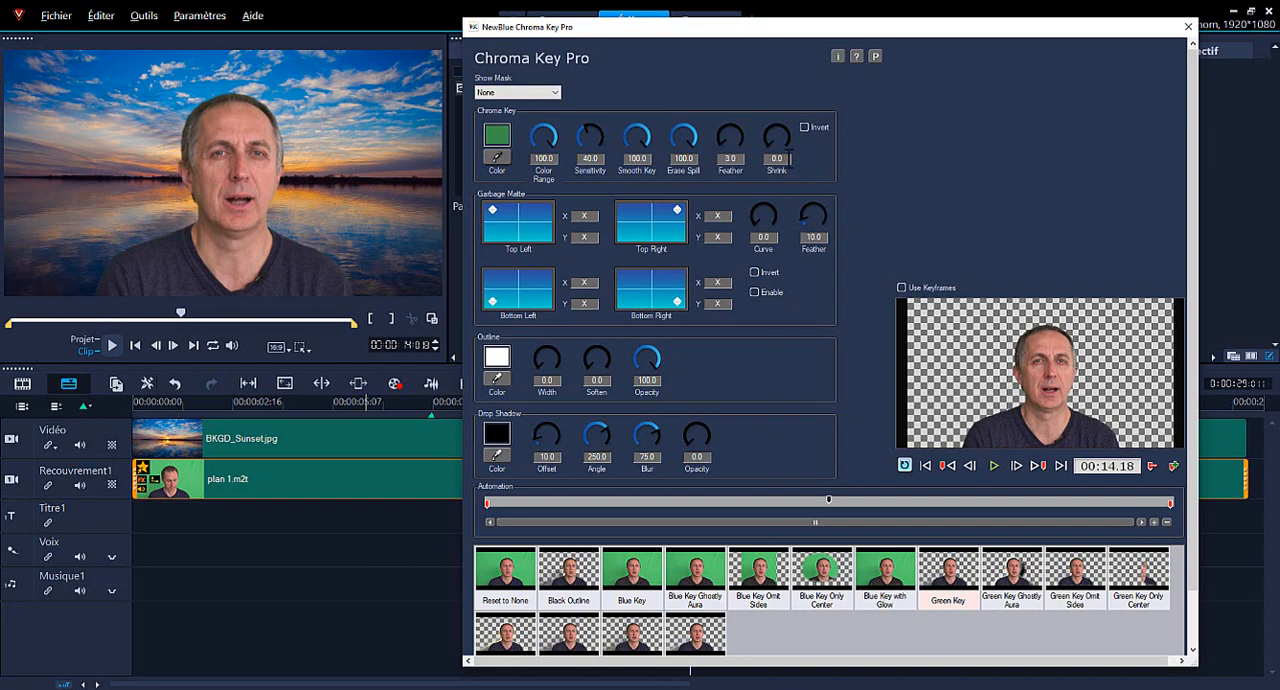
Try a Shrink value of 10 on the green key and reset it to 0.
drag(790, 158, 767, 158)
text(10)
key(Return)
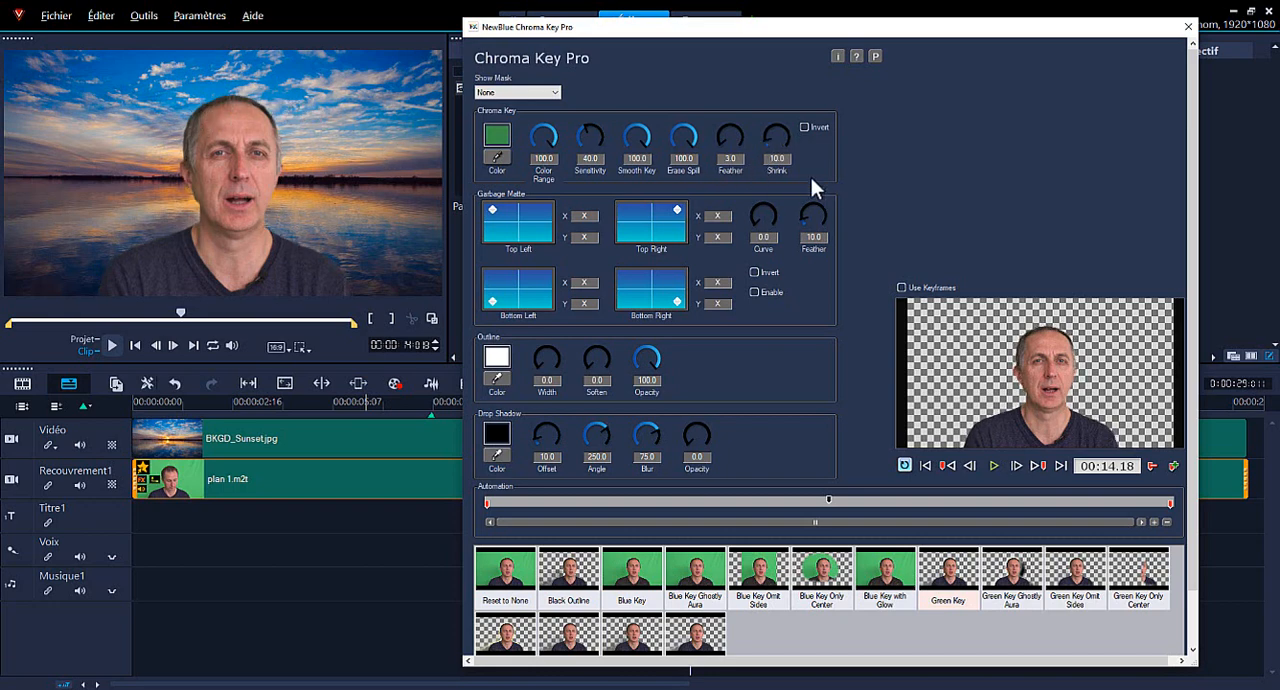
drag(789, 157, 736, 159)
text(0)
key(Return)
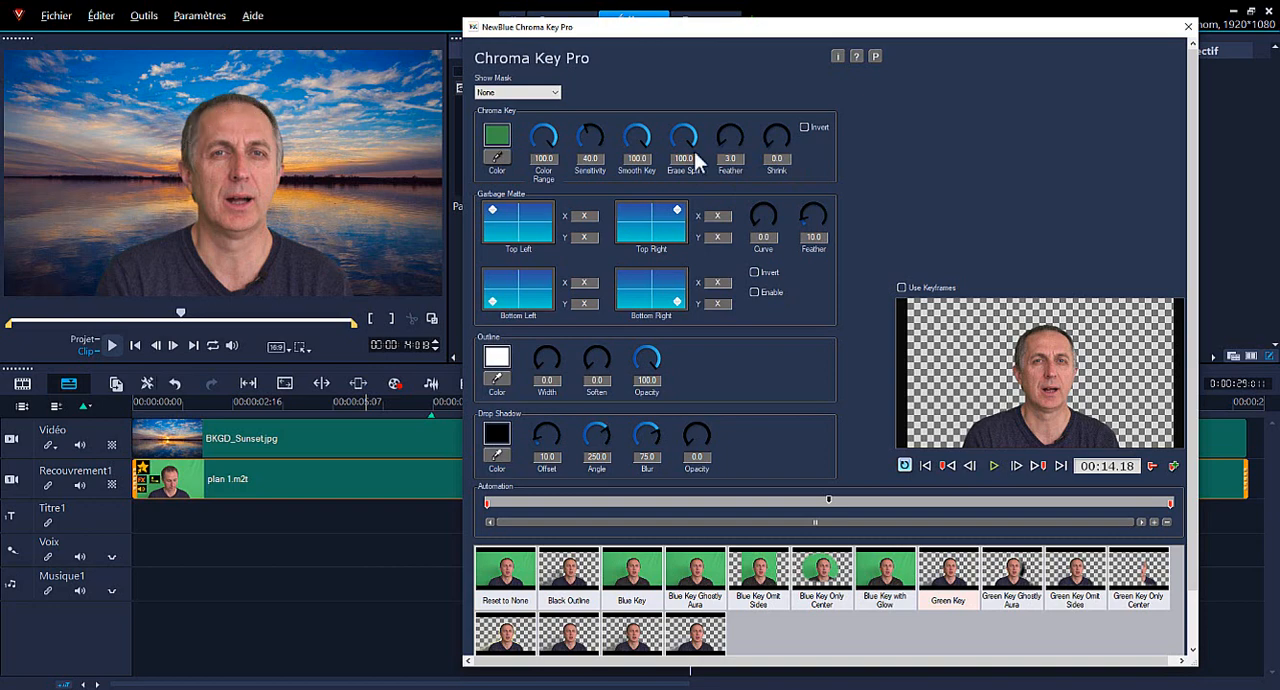
Set the Shrink of the green key to 1.
click(777, 158)
text(1)
key(Return)
Accept the Chroma Key Pro settings and move the timeline playhead back to about 8 seconds with no clip selected.
drag(1192, 251, 1199, 324)
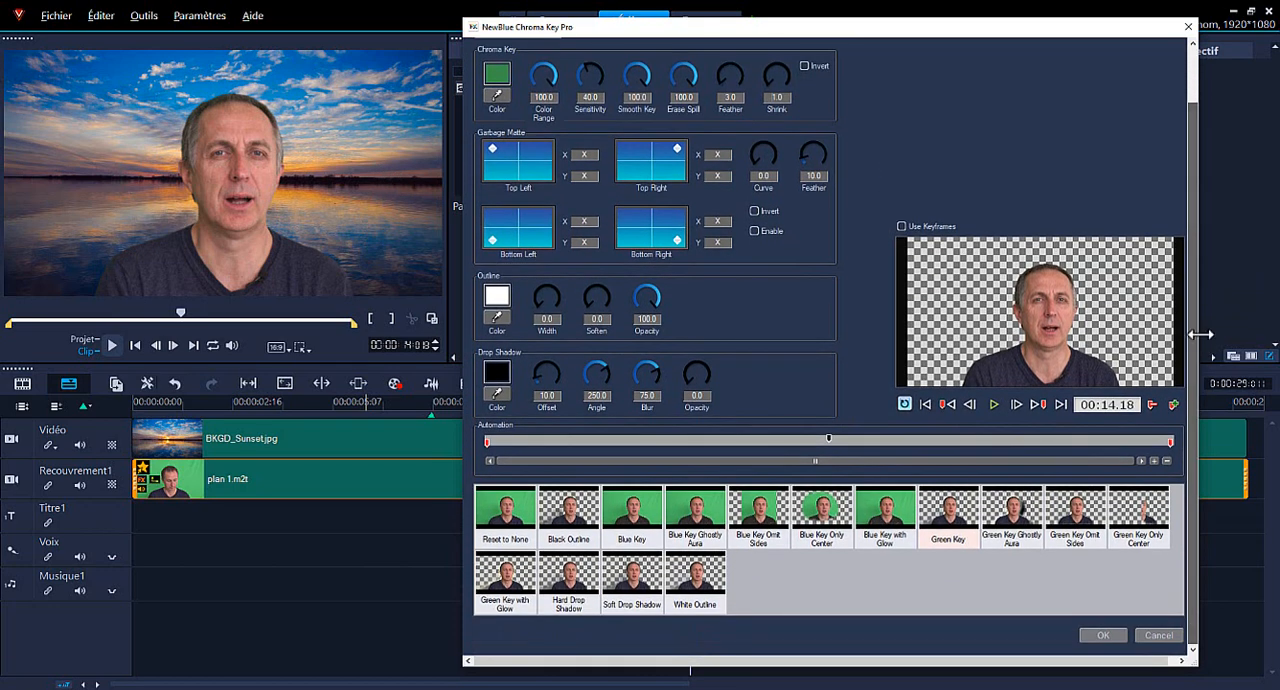
click(1104, 635)
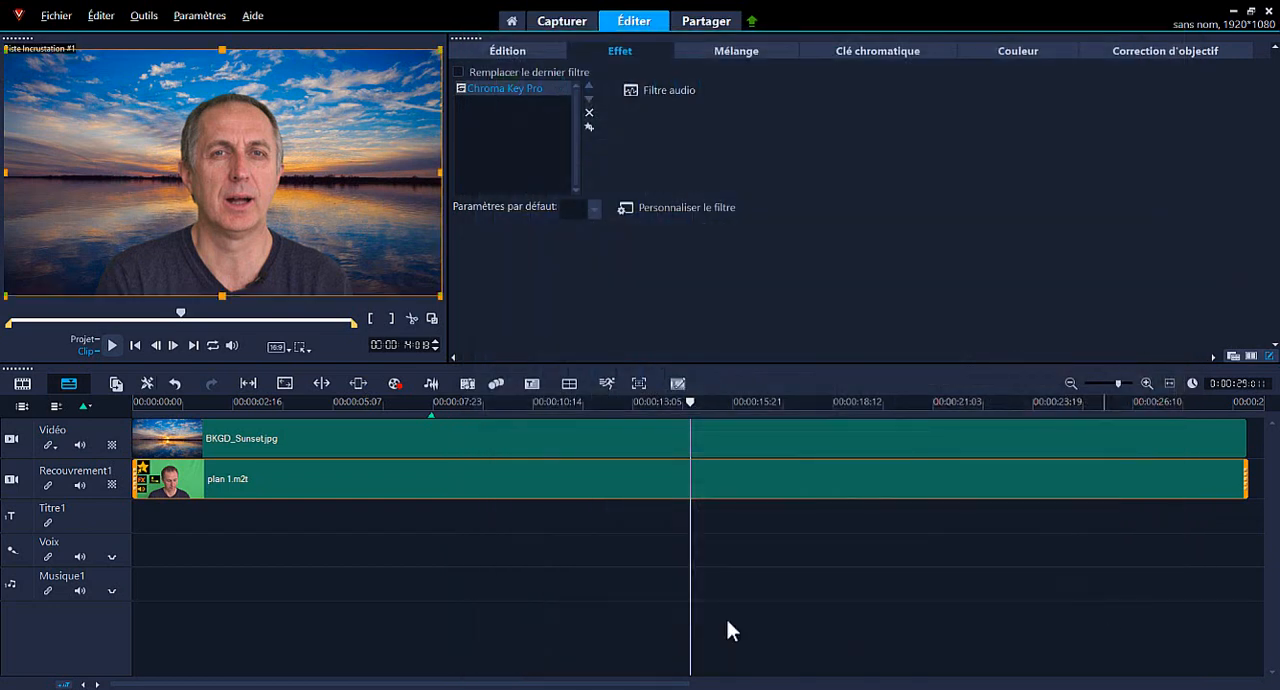
click(447, 527)
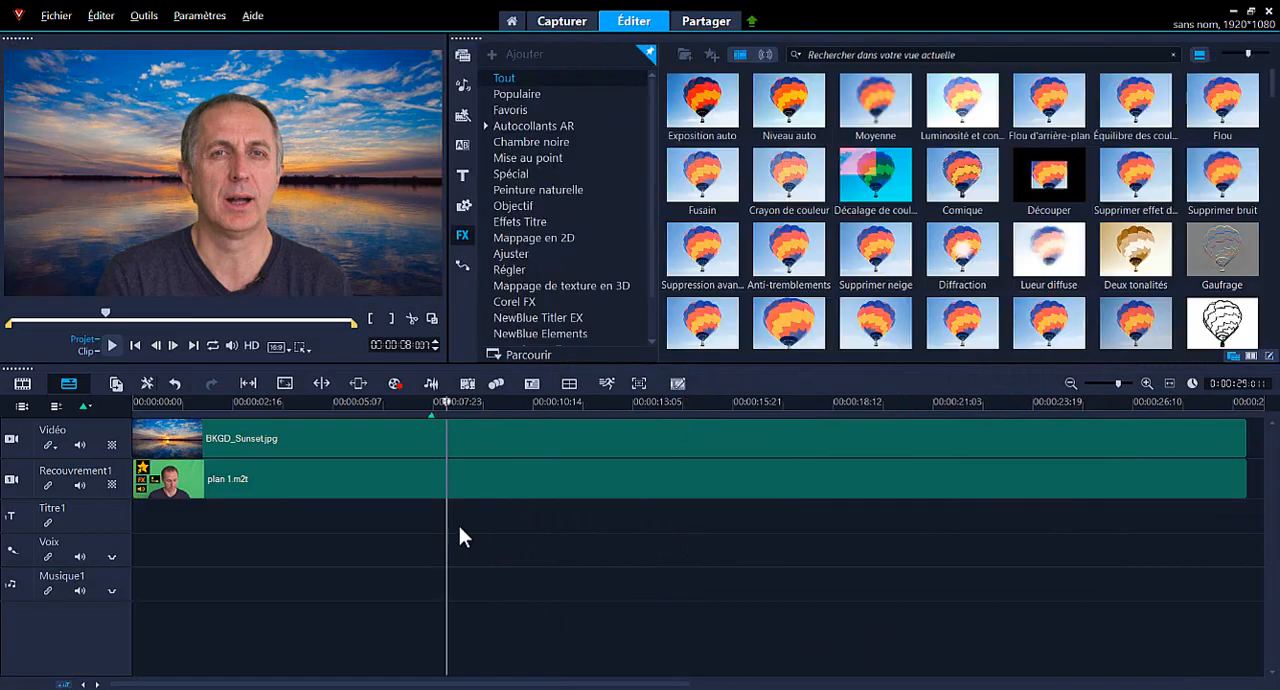